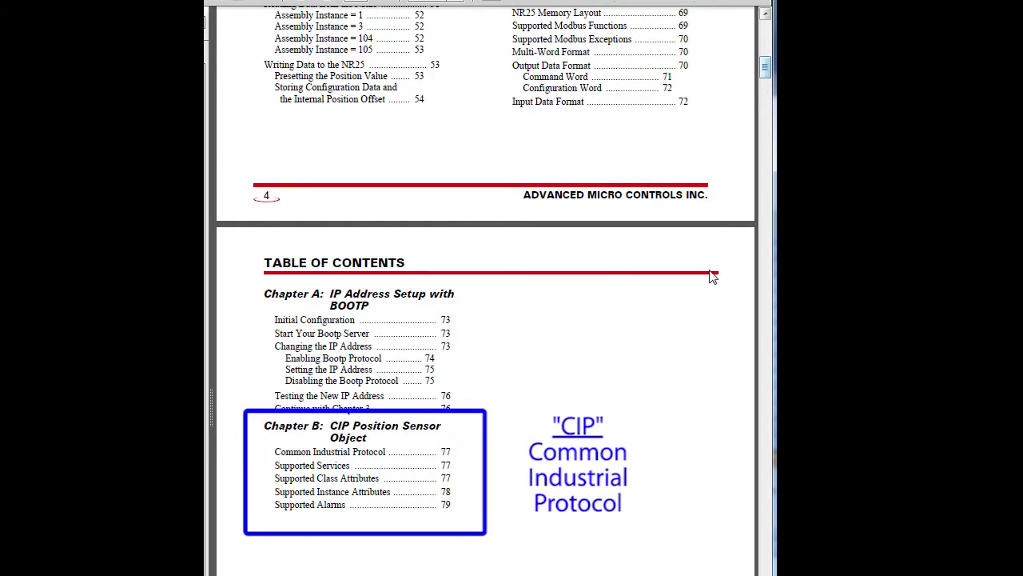
Jump to Appendix B, CIP Position Sensor Object, showing its Supported Services table
click(342, 431)
scroll(462, 379, up, 1)
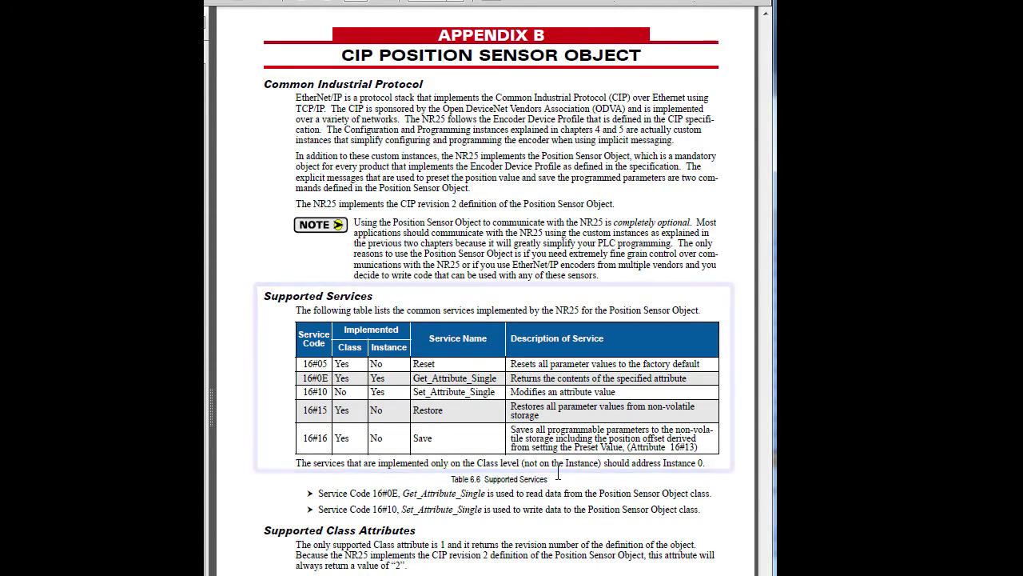
Scroll down to page 78's Supported Instance Attributes table, attributes 16#01 through 16#18
scroll(558, 474, down, 5)
scroll(558, 474, down, 1)
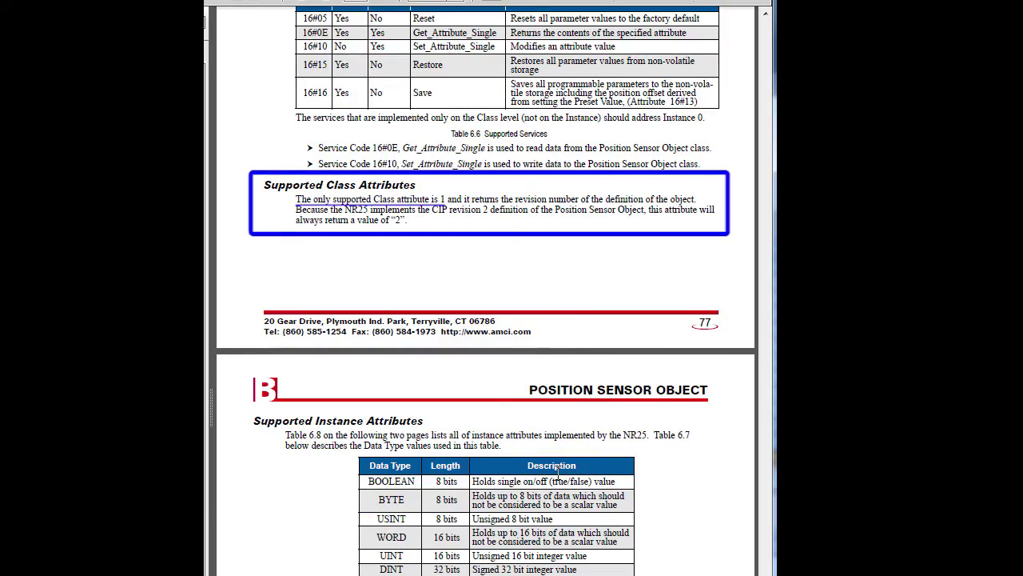
scroll(558, 474, down, 4)
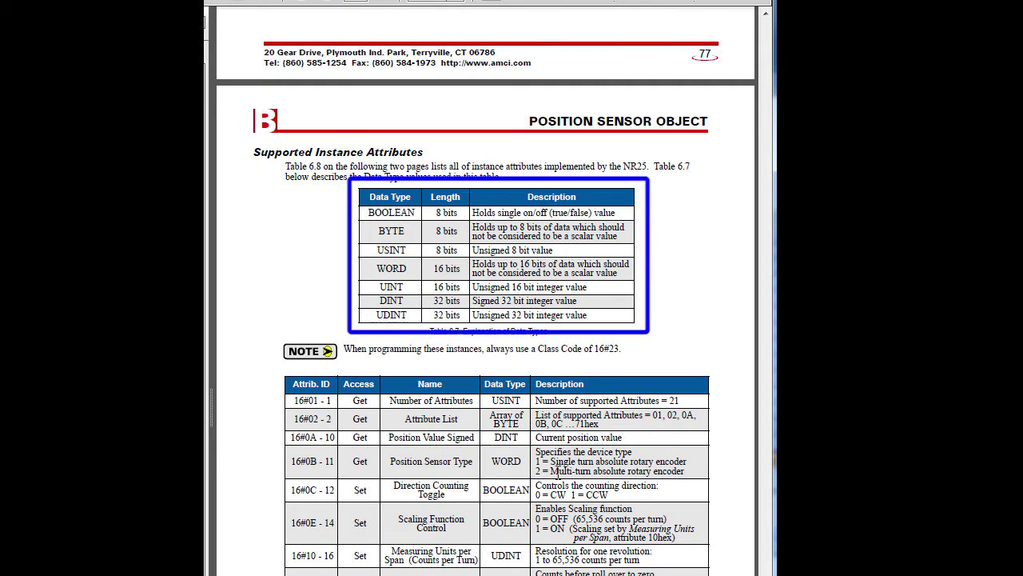
scroll(558, 474, down, 5)
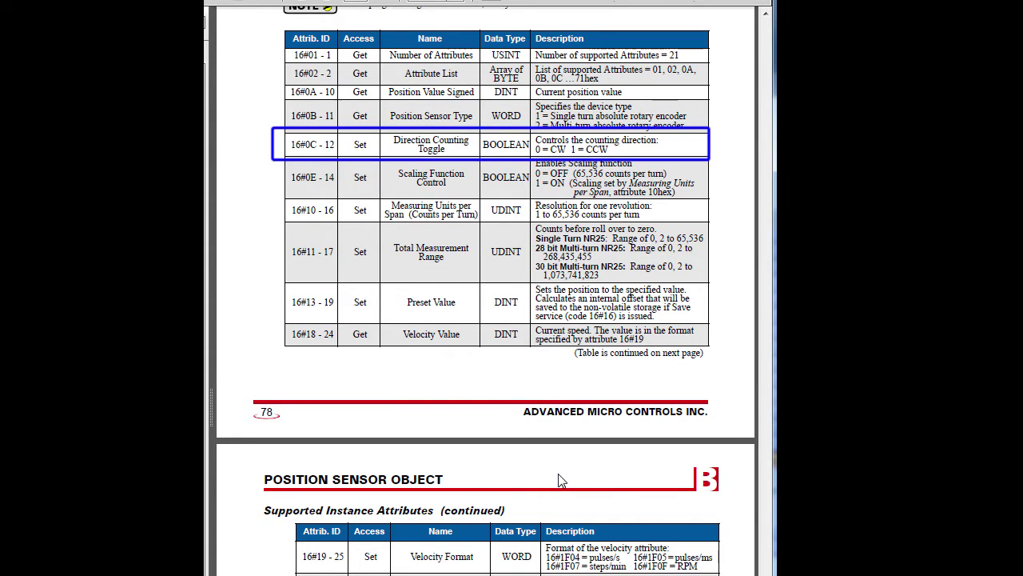
Check the attribute table's continuation on the next page, then return to page 78's bottom
scroll(560, 479, down, 5)
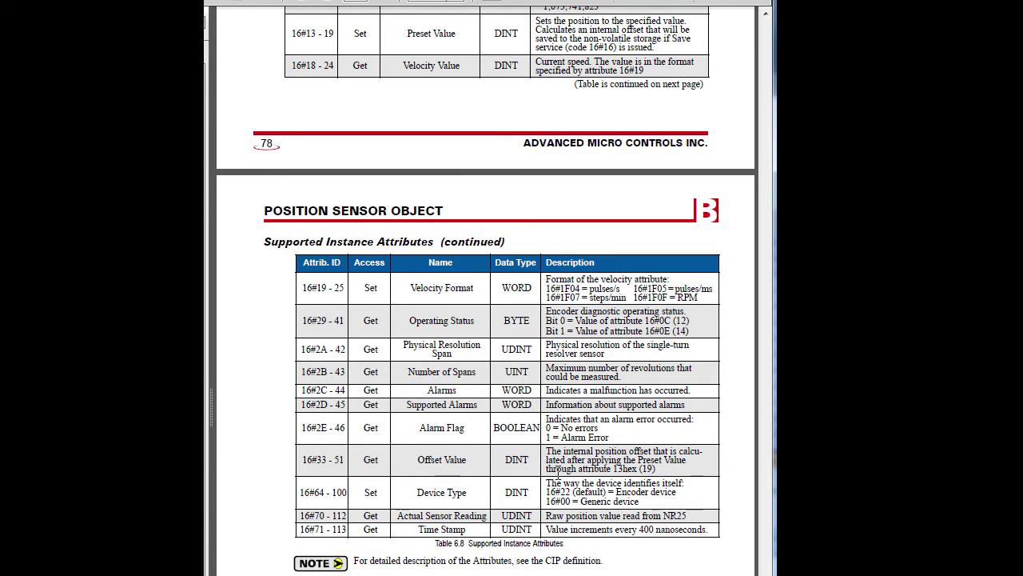
scroll(558, 470, up, 5)
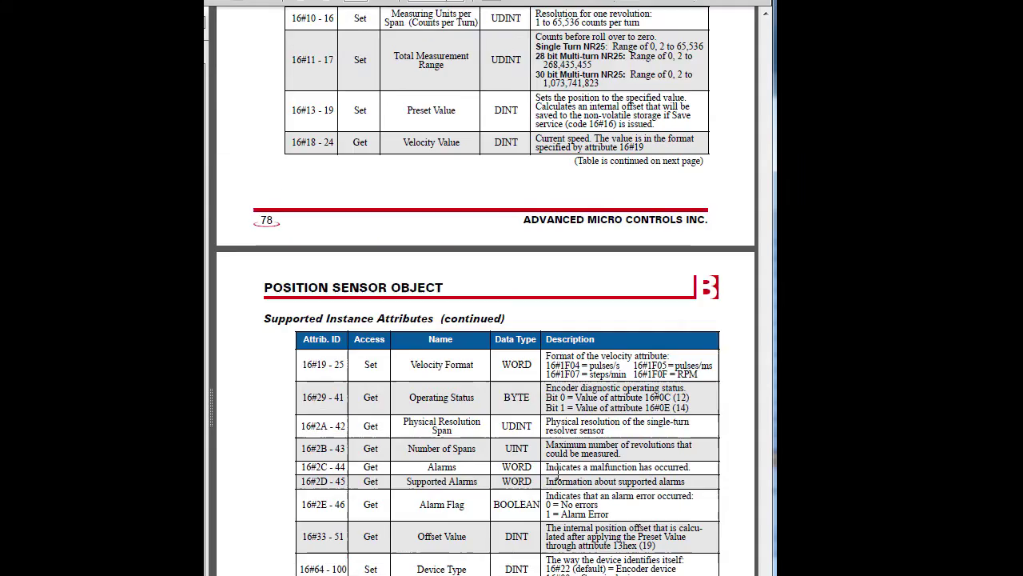
scroll(562, 480, up, 3)
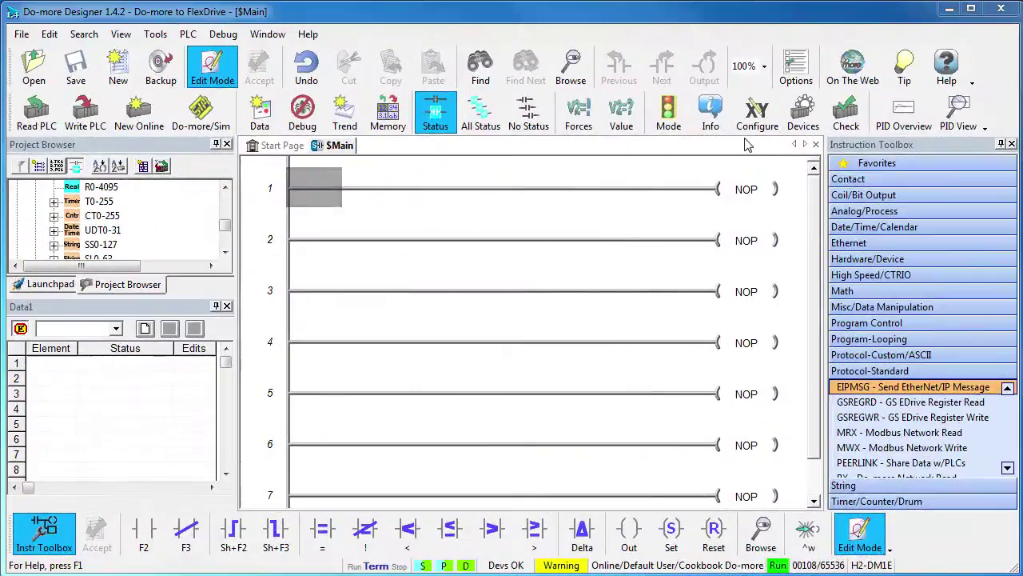
click(753, 120)
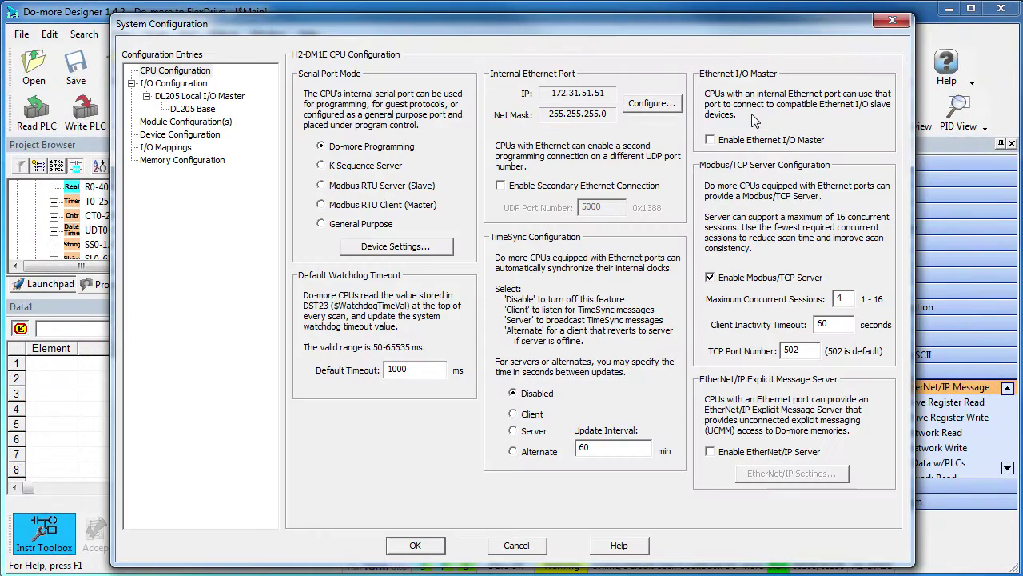
click(167, 73)
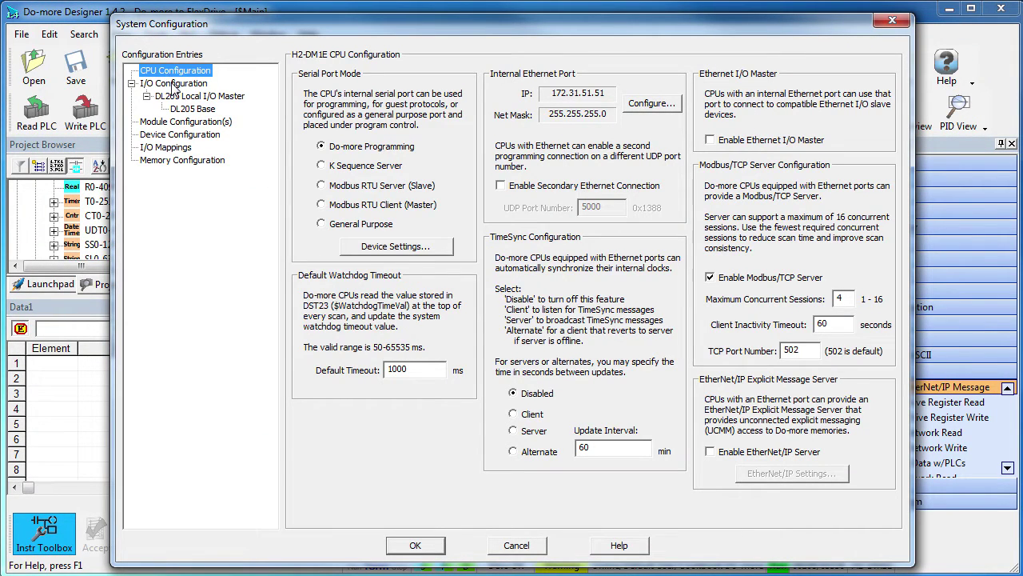
click(172, 85)
click(178, 125)
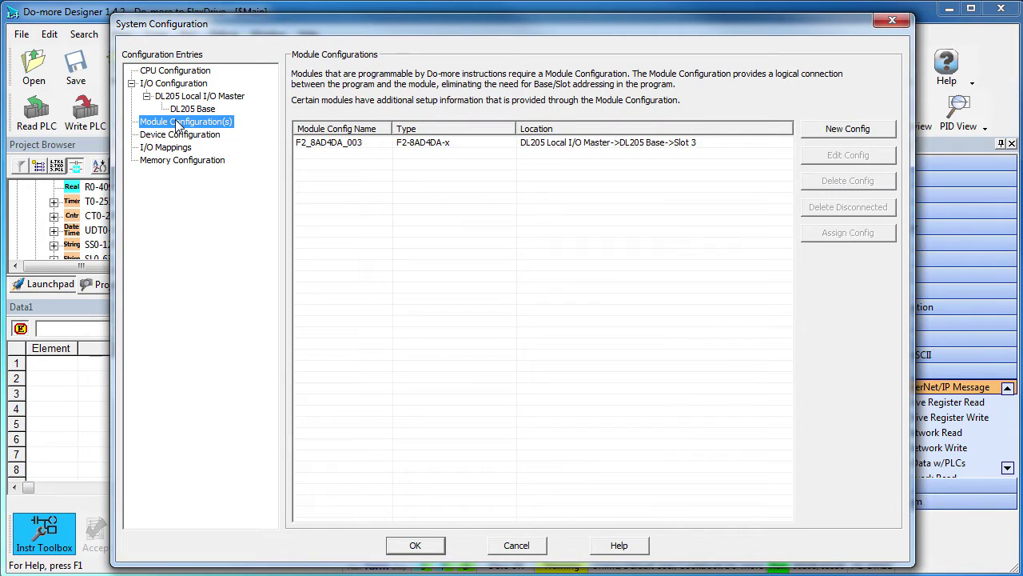
click(177, 135)
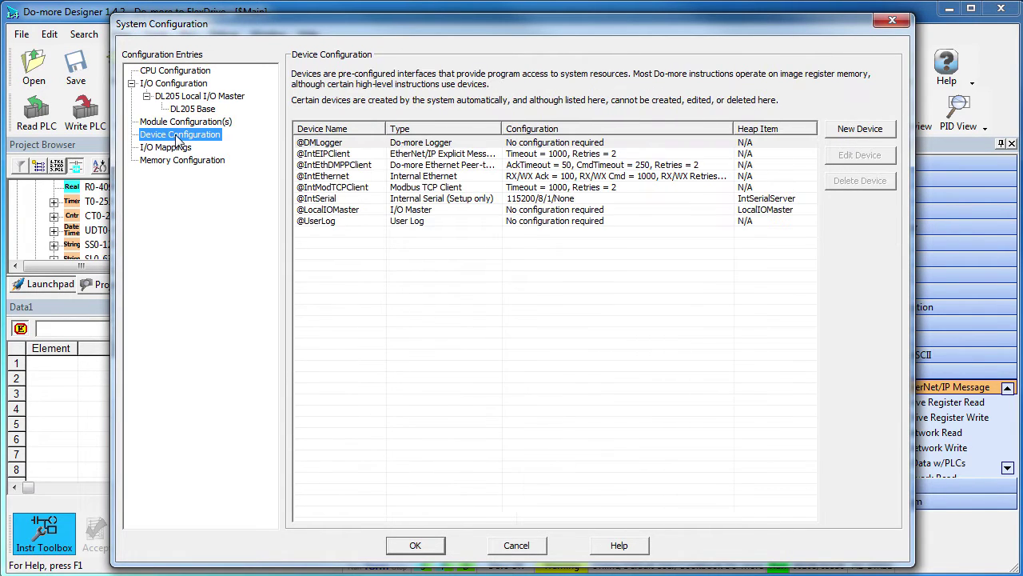
click(327, 154)
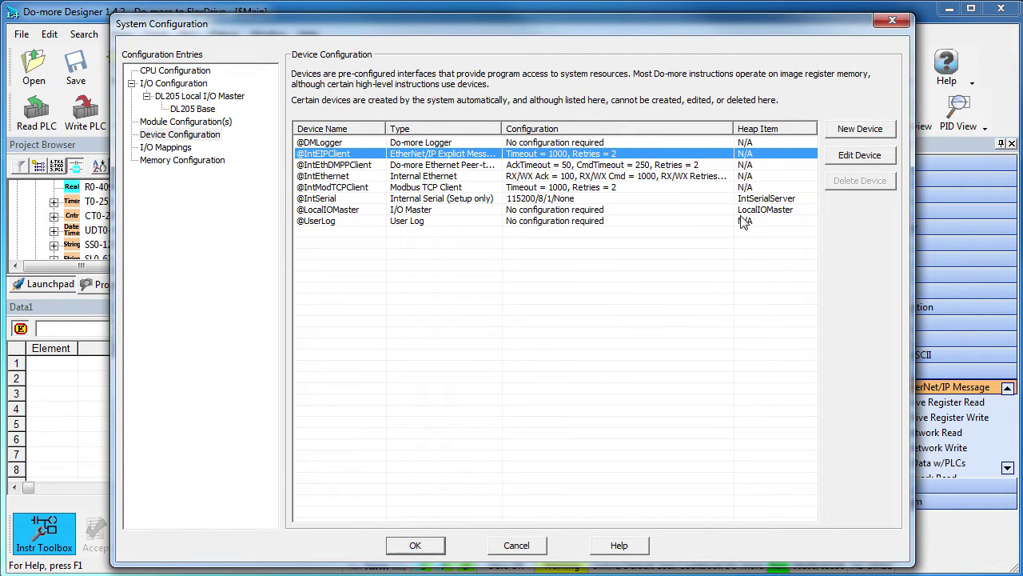
Add an EtherNet/IP Explicit Message Client named AMCI_Encoder and accept the configuration changes
click(860, 130)
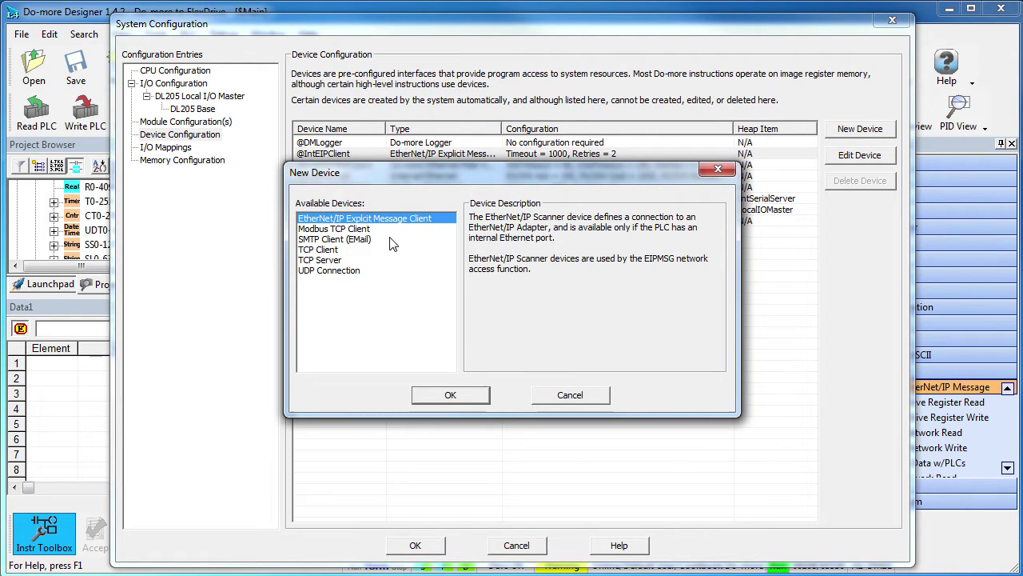
click(451, 395)
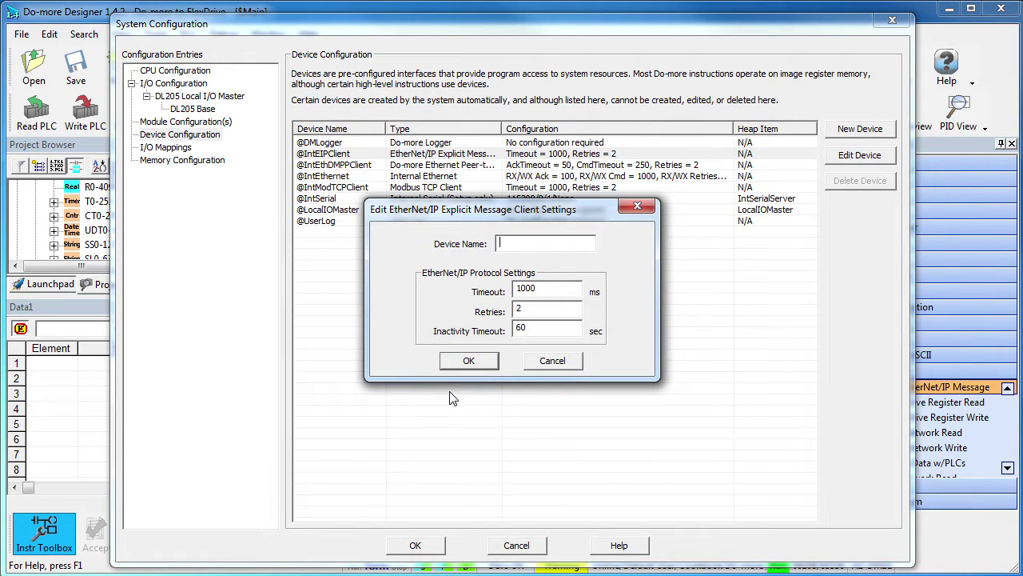
text(AMCI_Encoder)
click(469, 360)
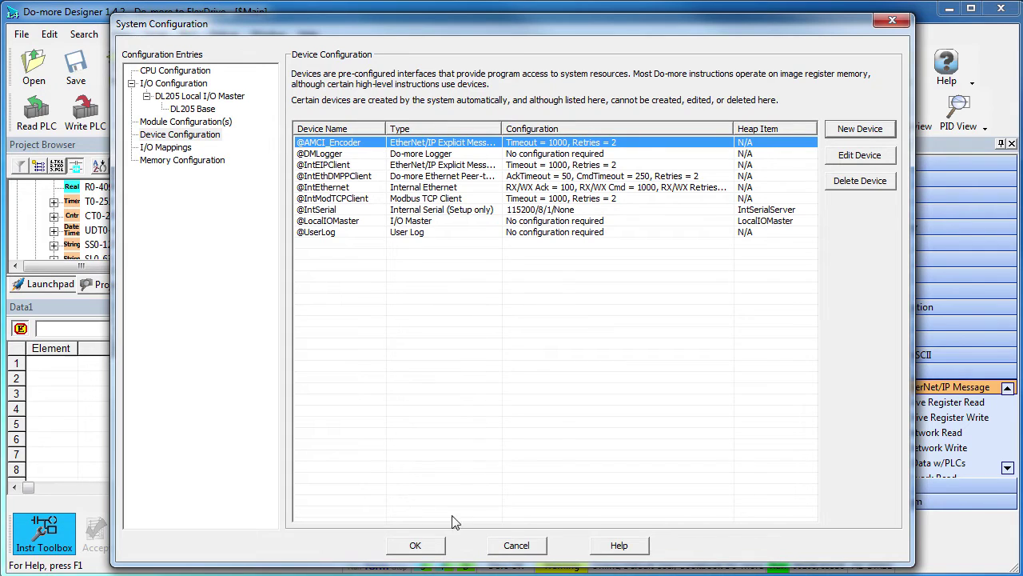
click(430, 549)
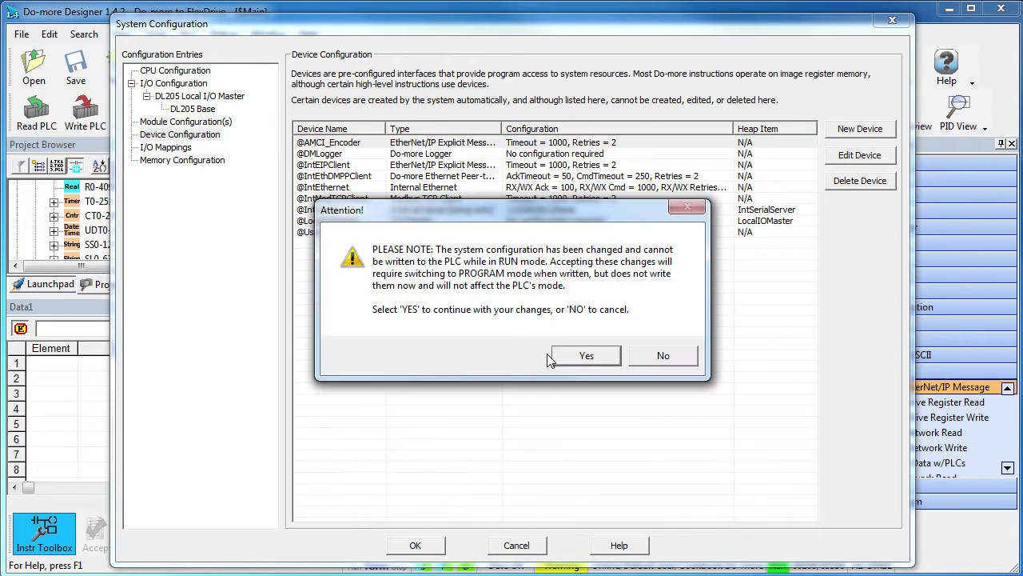
click(574, 359)
drag(863, 390, 743, 189)
drag(507, 87, 327, 94)
click(319, 135)
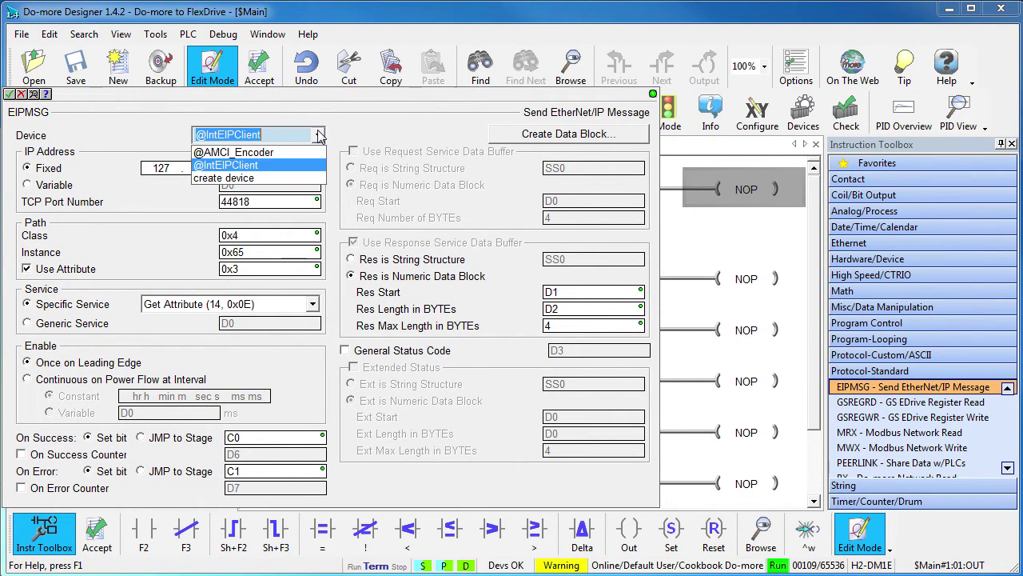
click(279, 155)
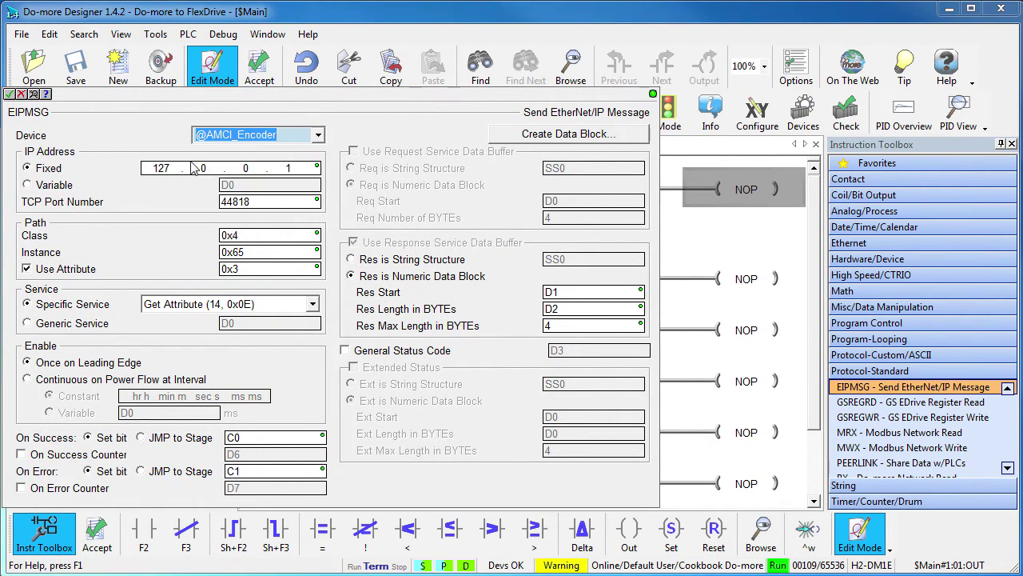
key(Tab)
text(172.31.51.56)
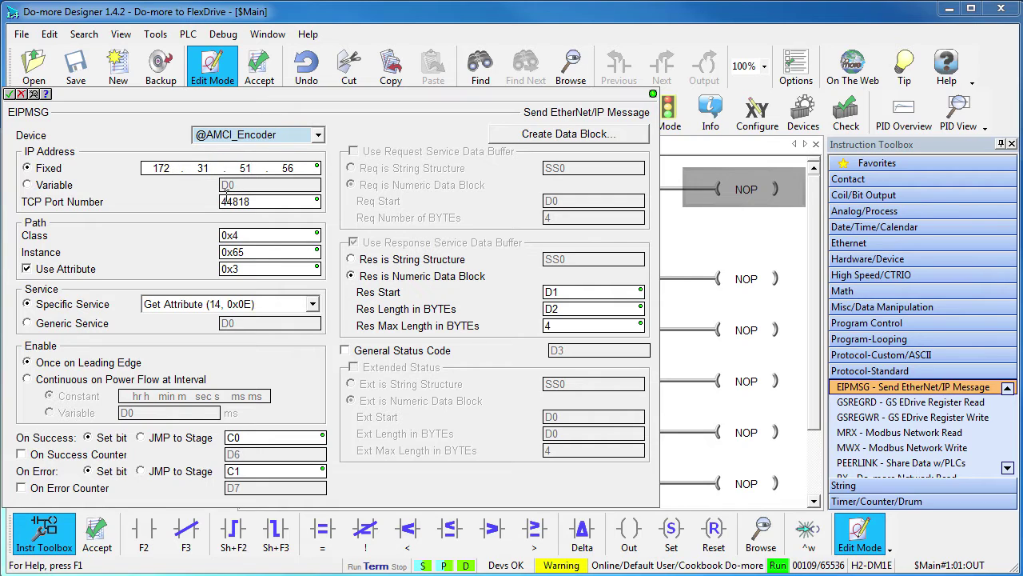
key(Tab)
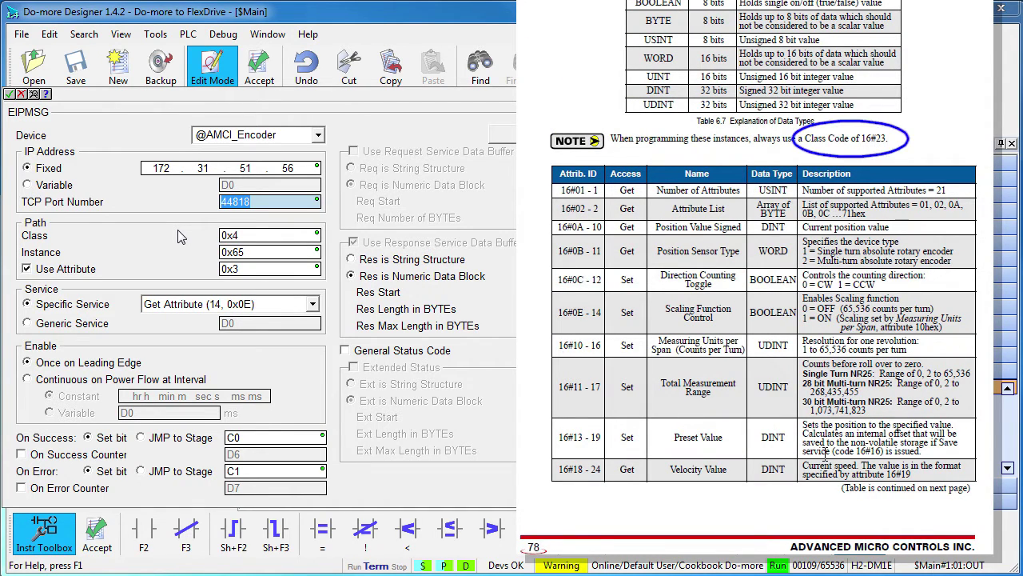
Set the message path to Class 0x23, Instance 0x1, Attribute 0x0A with Get Attribute service
key(Tab)
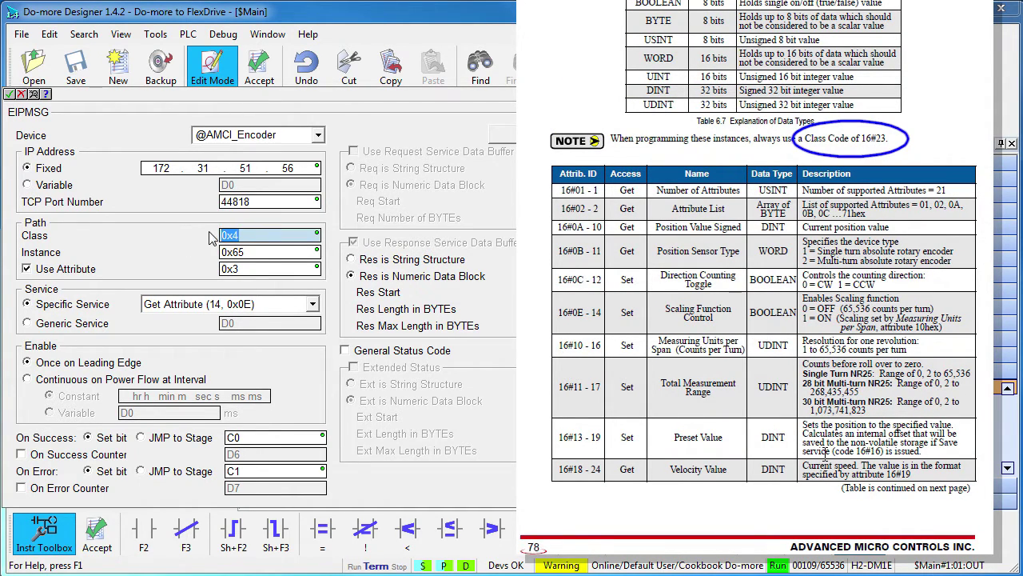
text(0x23)
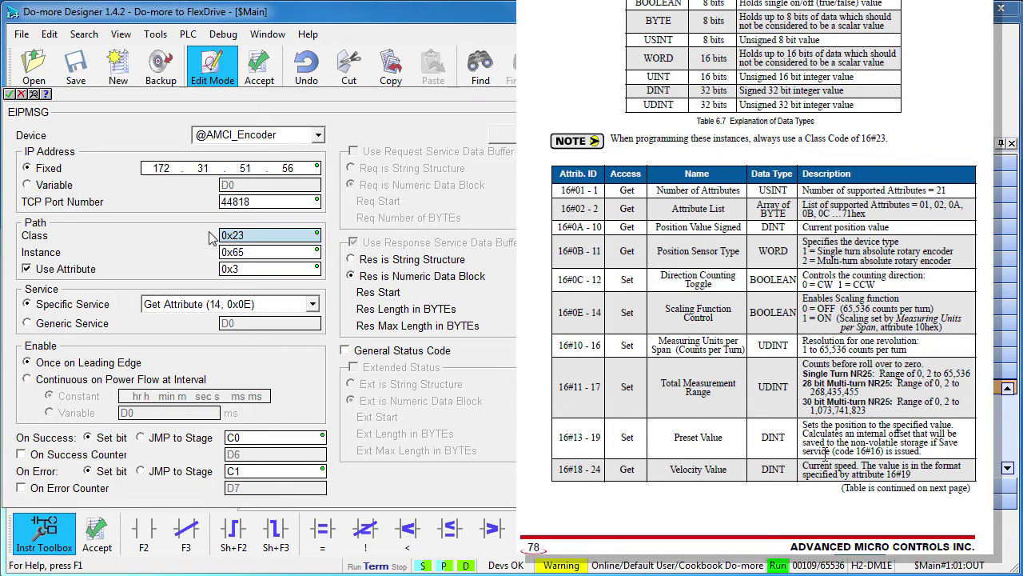
key(Tab)
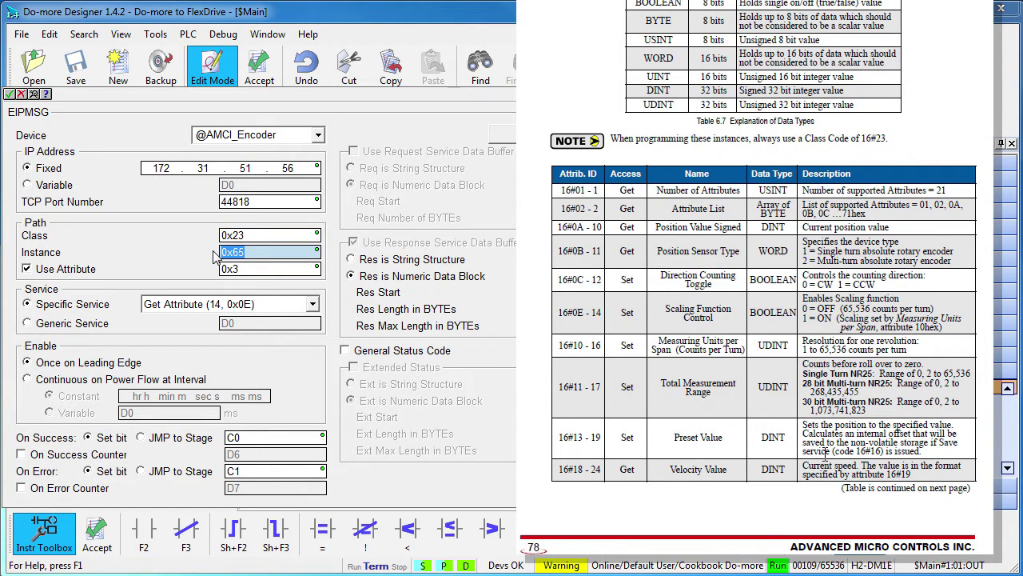
text(0x1)
key(Tab)
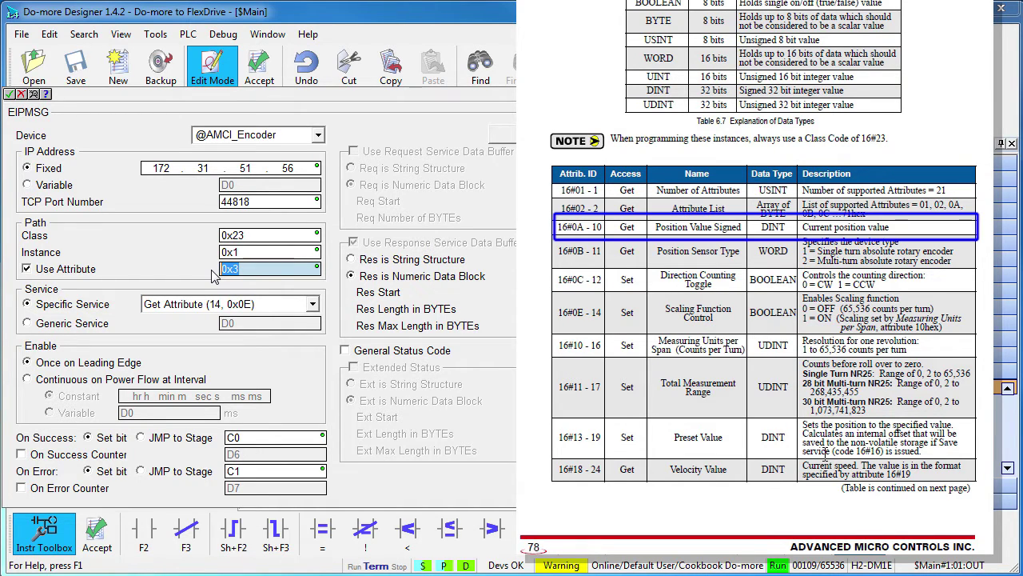
text(0x)
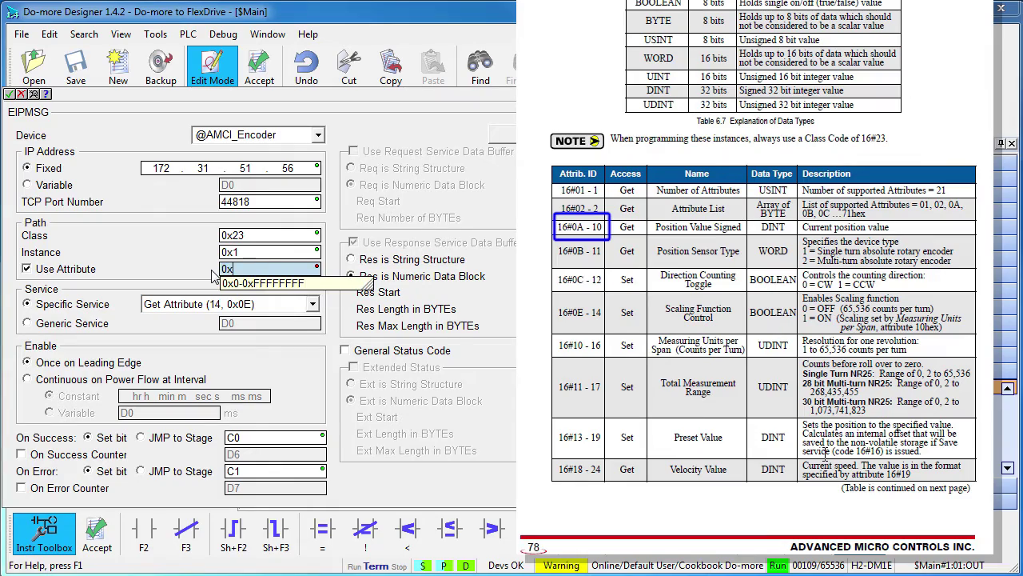
text(0A)
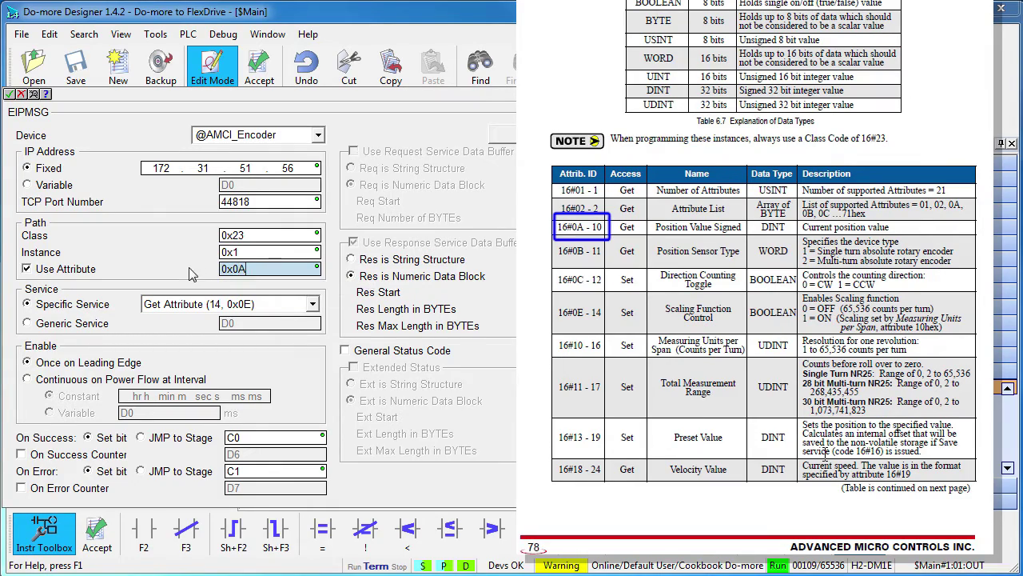
click(308, 305)
click(231, 321)
Review success bit C0, error bit C1 and response storage at D1, then accept the EIPMSG
click(255, 438)
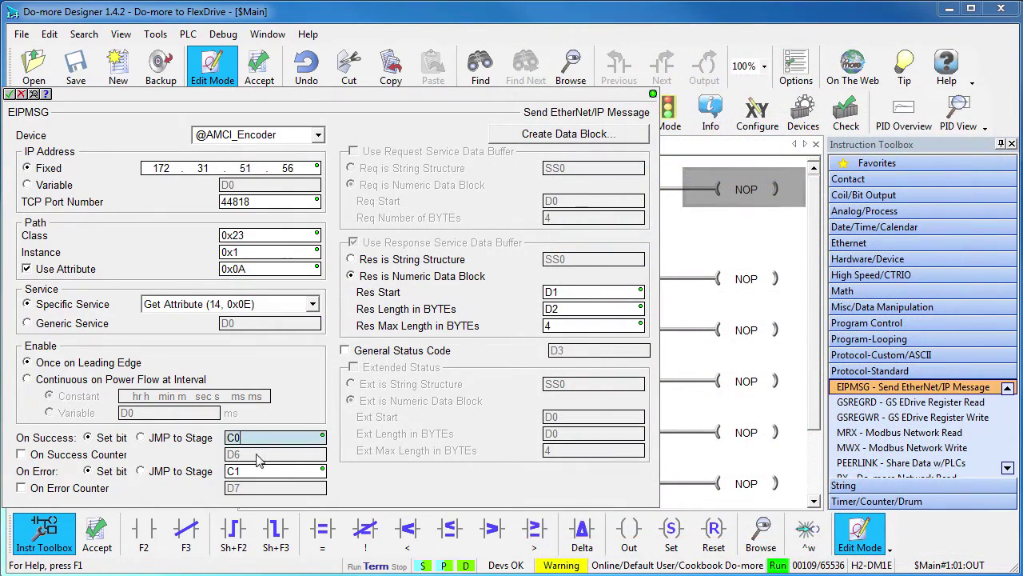
click(257, 470)
click(573, 291)
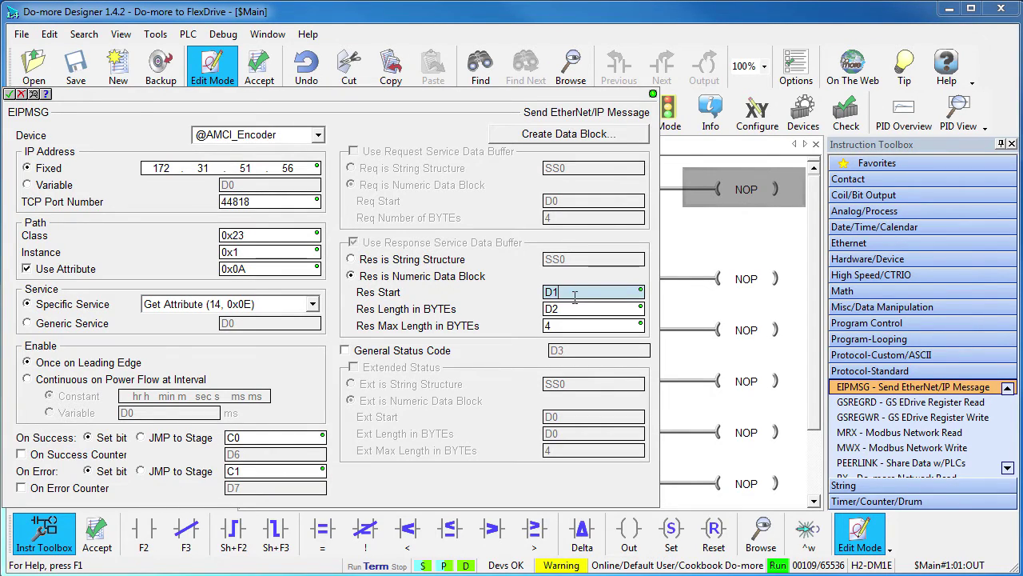
key(BackSpace)
click(572, 309)
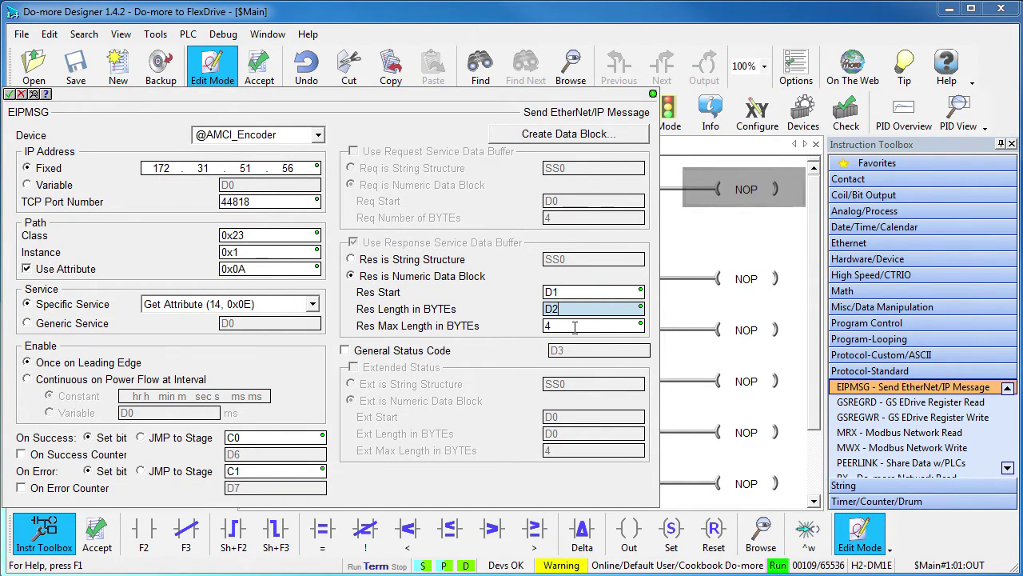
click(576, 328)
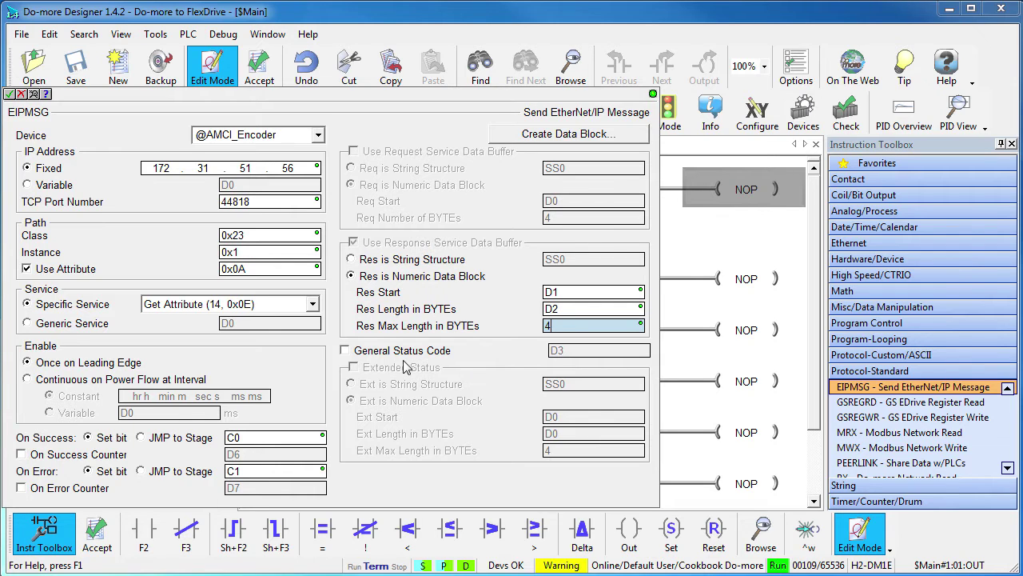
click(10, 94)
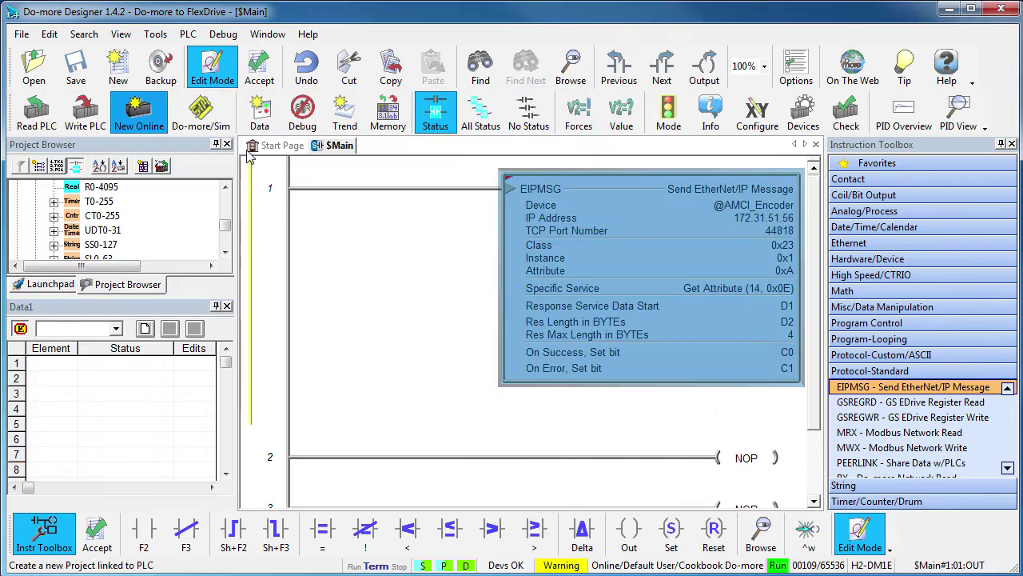
Add a normally open C100 contact at the start of rung 1 and write the program to the PLC
click(309, 187)
key(F2)
text(c100)
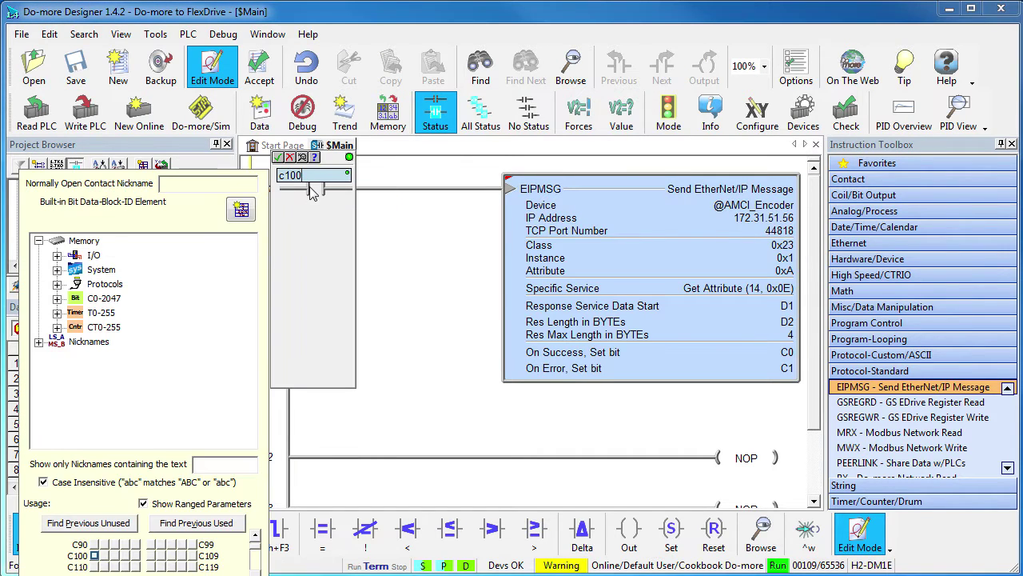
key(Return)
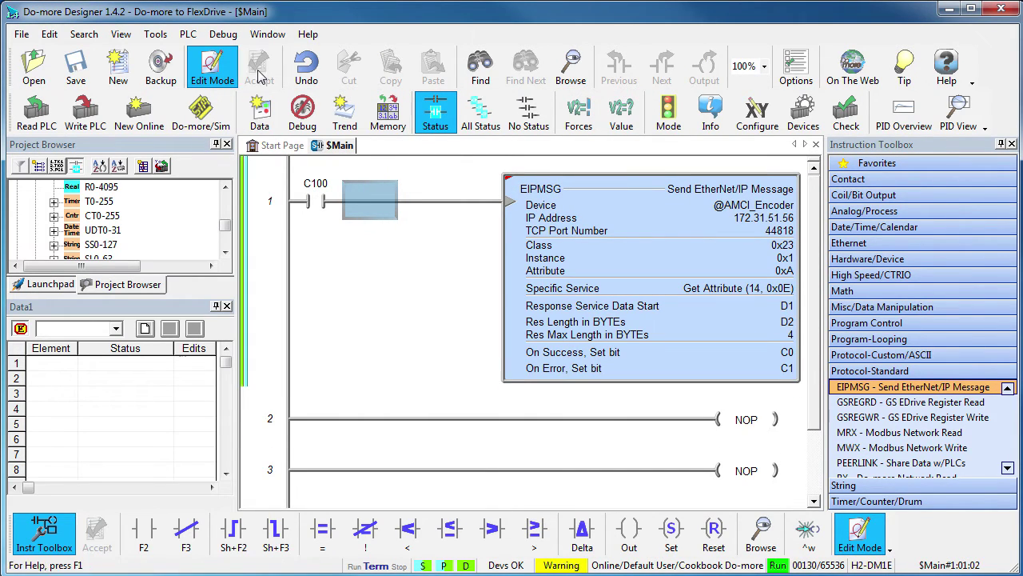
click(86, 112)
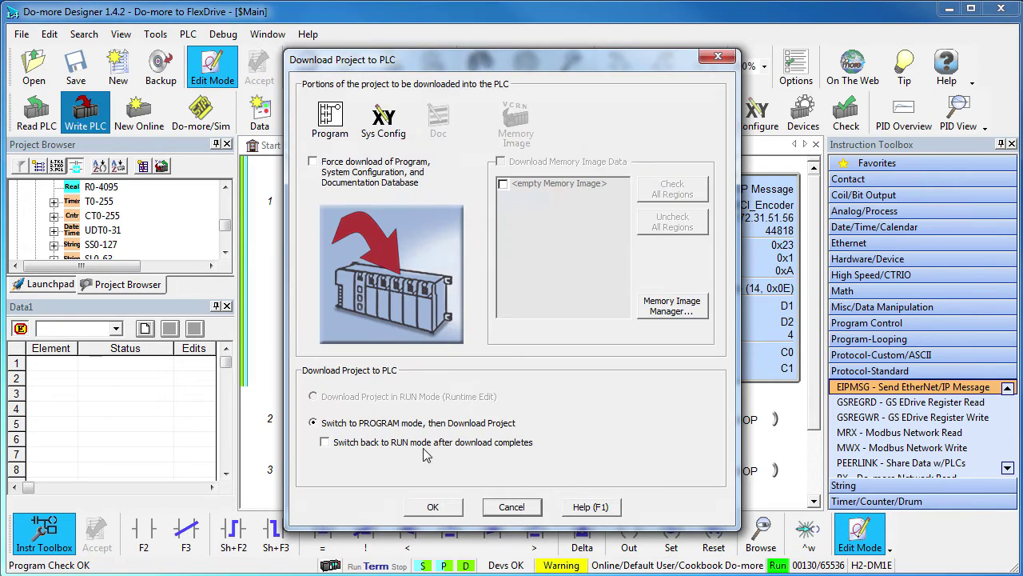
click(437, 504)
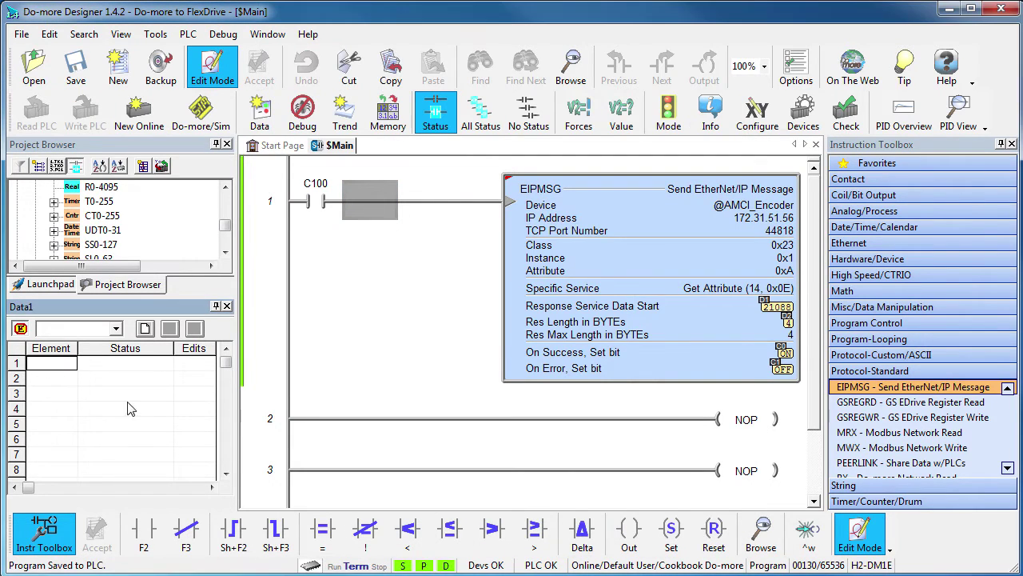
Add C100, D1 and D2 to the Data view
text(c100)
key(Return)
text(d1)
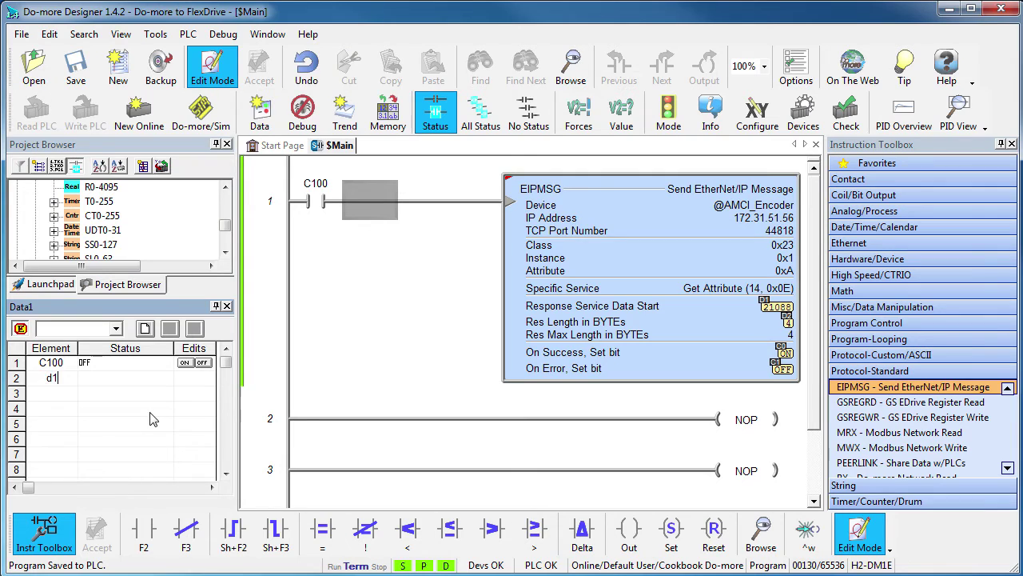
key(Return)
text(d2)
key(Return)
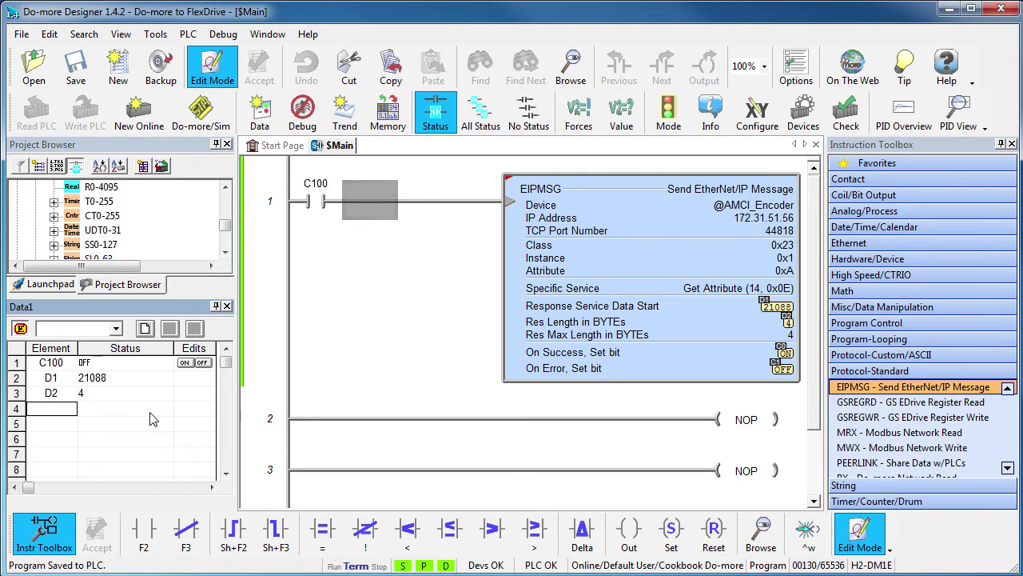
Switch the PLC to Run and pulse C100 on and off twice to read position 30201
click(669, 114)
click(445, 404)
click(452, 463)
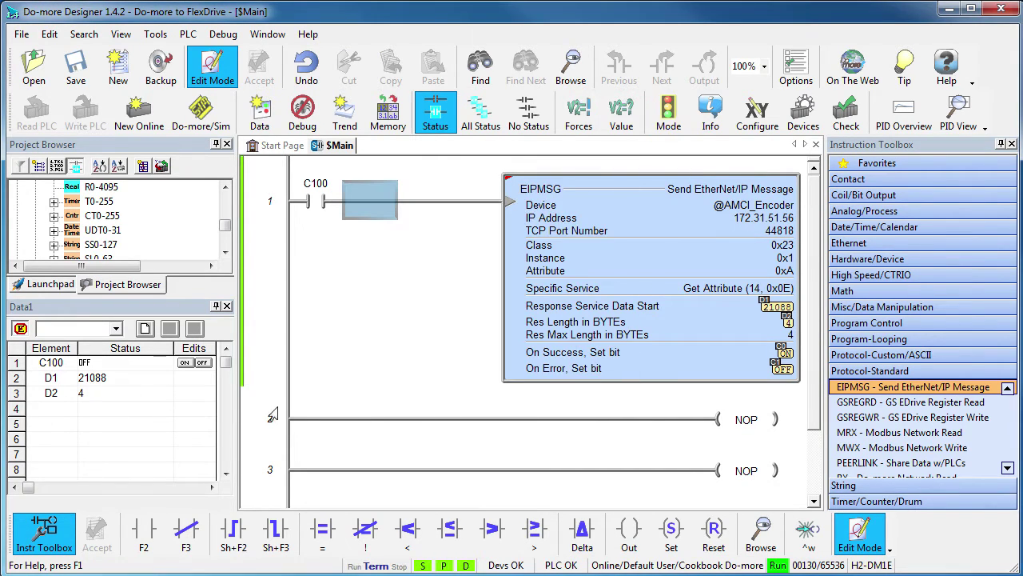
click(185, 362)
click(203, 363)
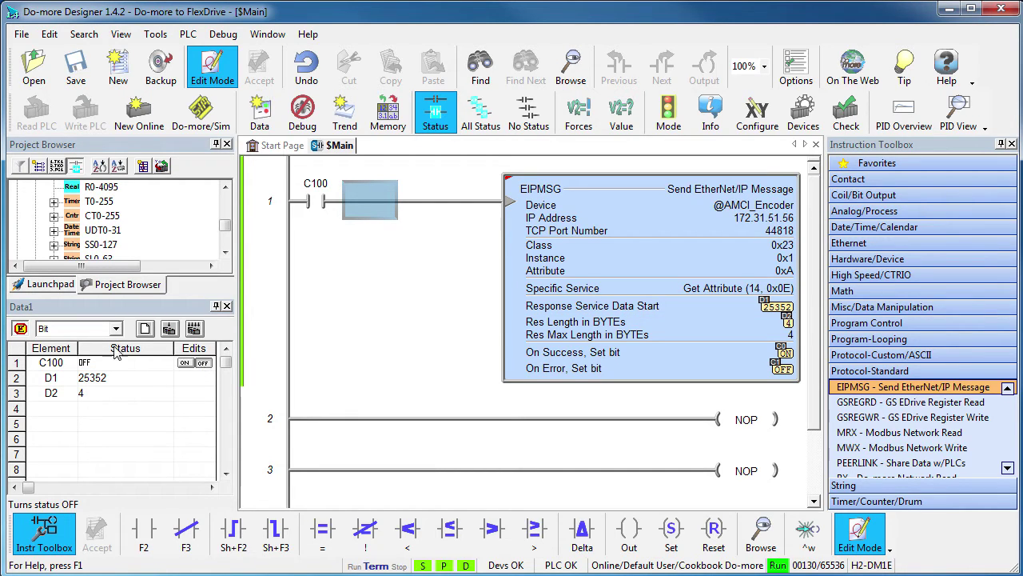
click(186, 364)
click(203, 364)
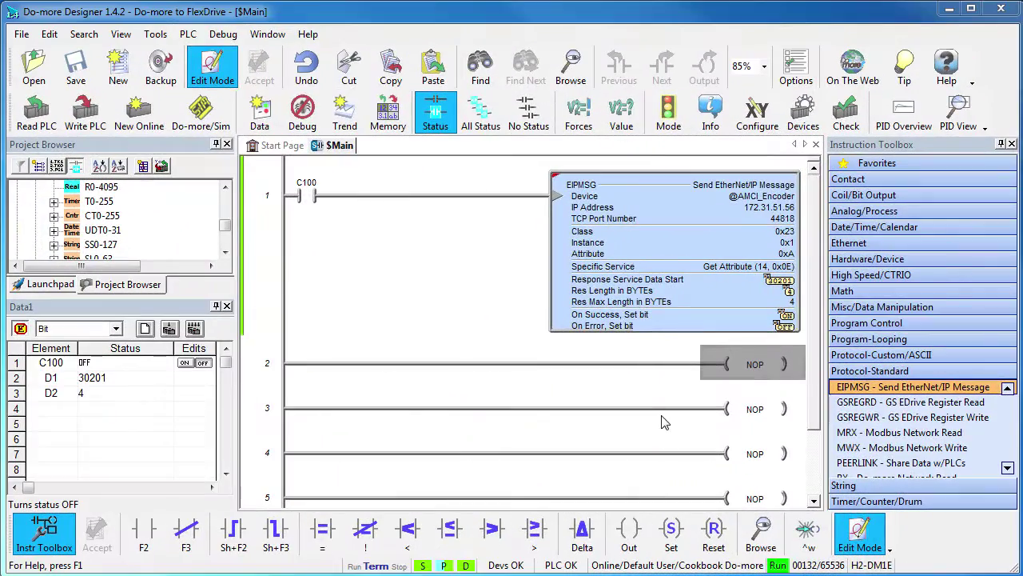
Copy the EIPMSG instruction and paste it over rung 2's NOP output
right_click(694, 322)
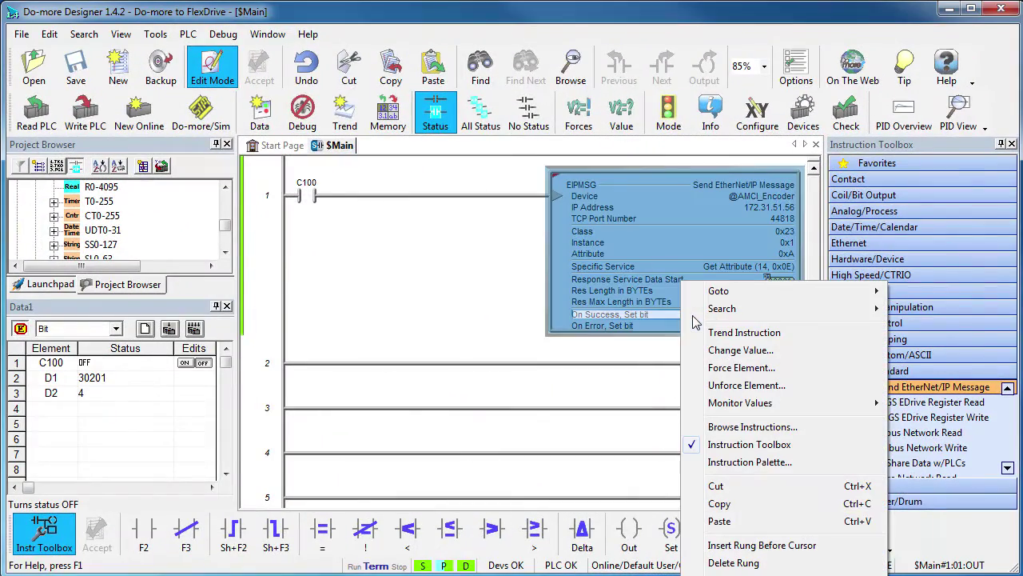
click(720, 512)
click(745, 364)
right_click(745, 365)
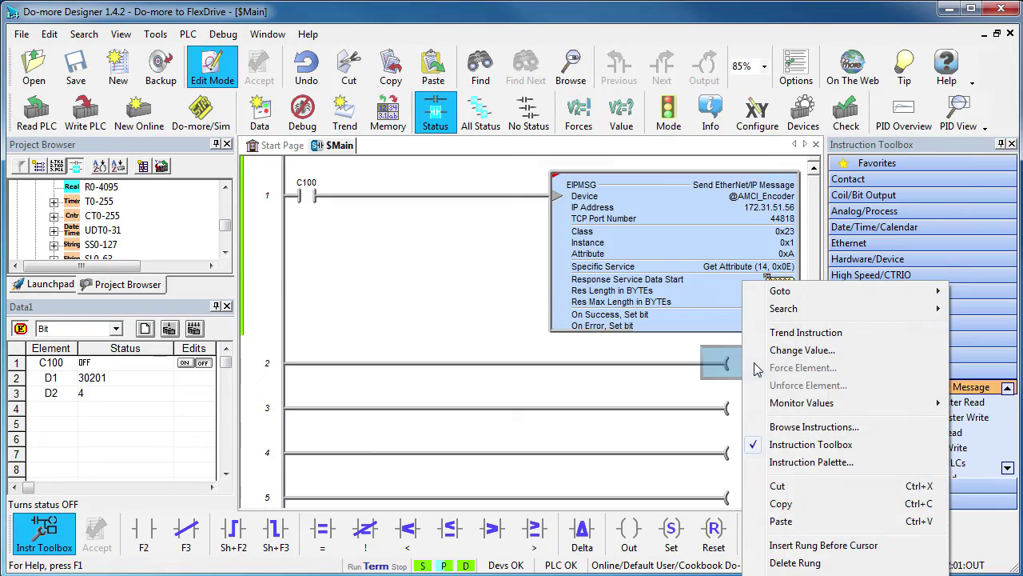
click(781, 520)
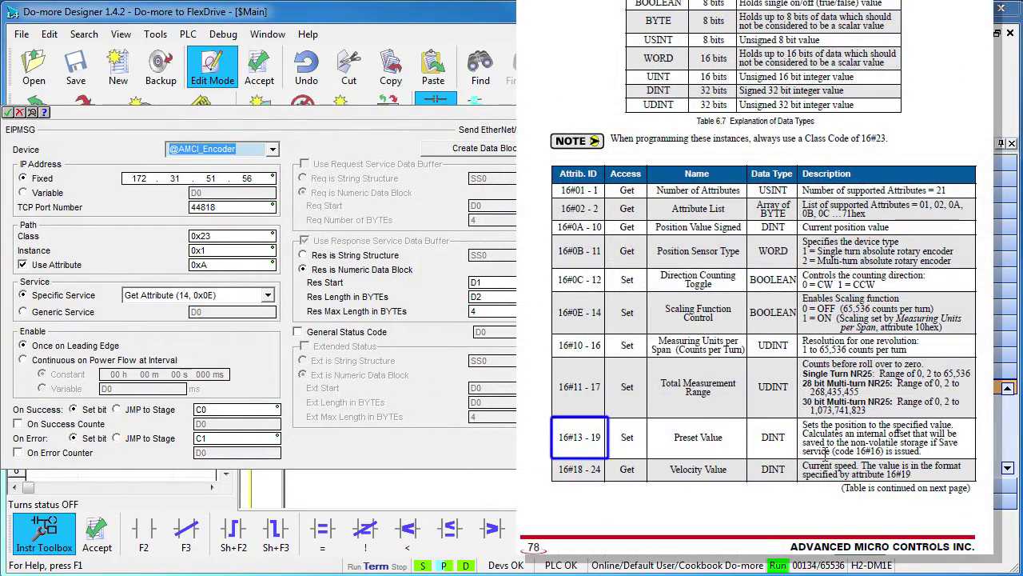
Configure the pasted EIPMSG: attribute 19, Set Attribute (16, 0x10), success C2, error C3, 4 request bytes from D0
double_click(231, 265)
text(19)
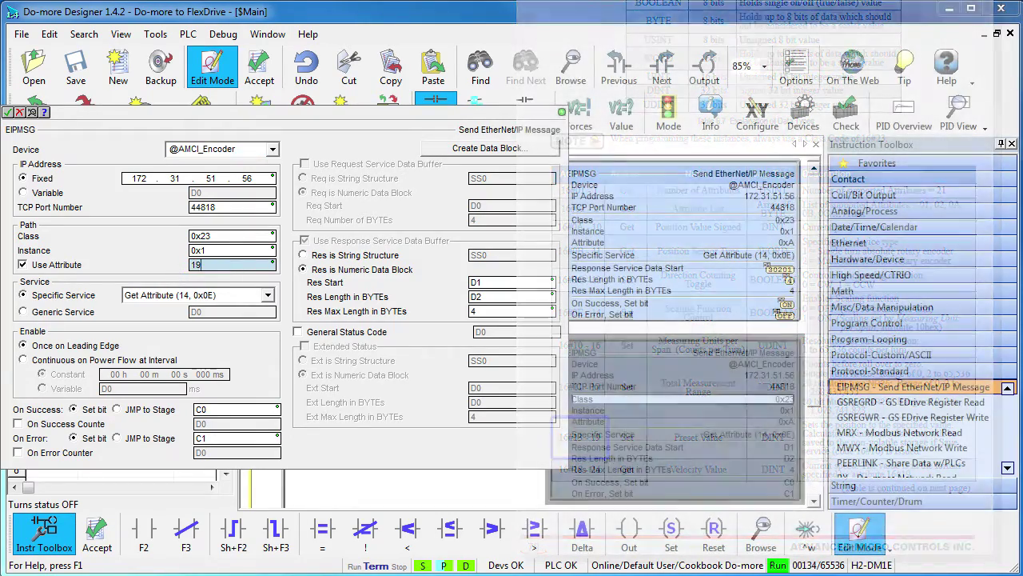
click(267, 295)
click(209, 324)
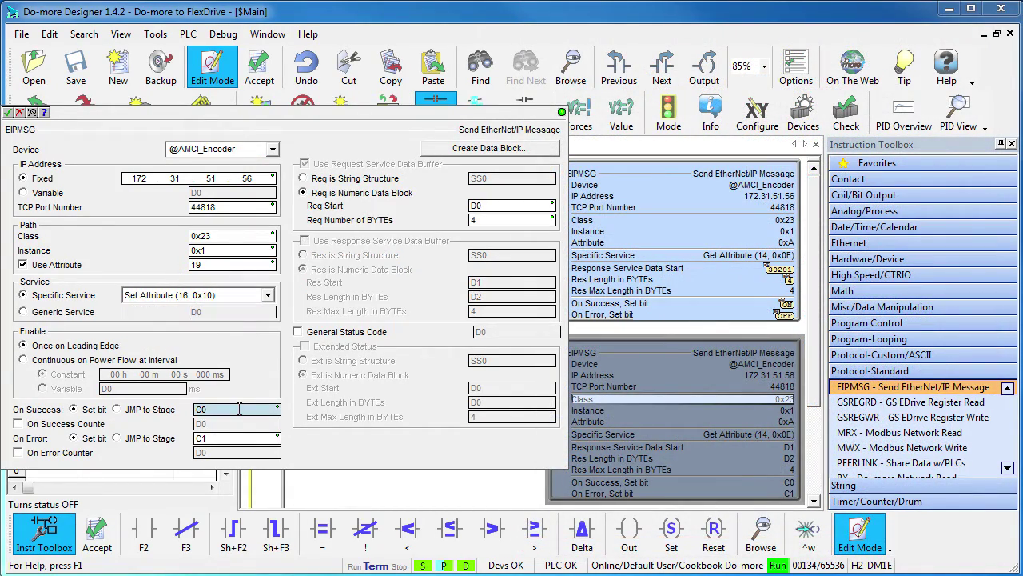
text(C2)
click(232, 438)
text(C3)
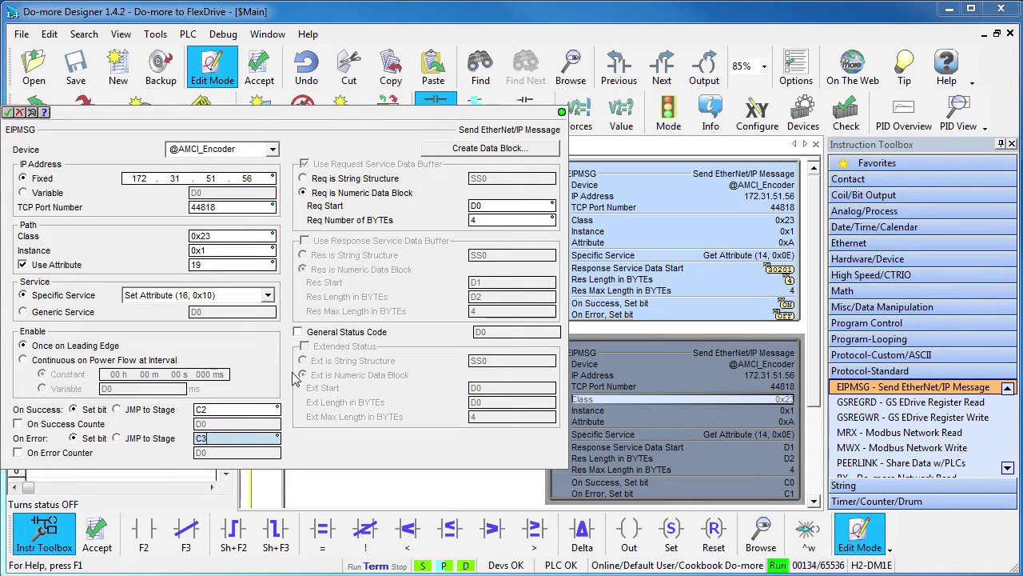
click(483, 207)
key(Tab)
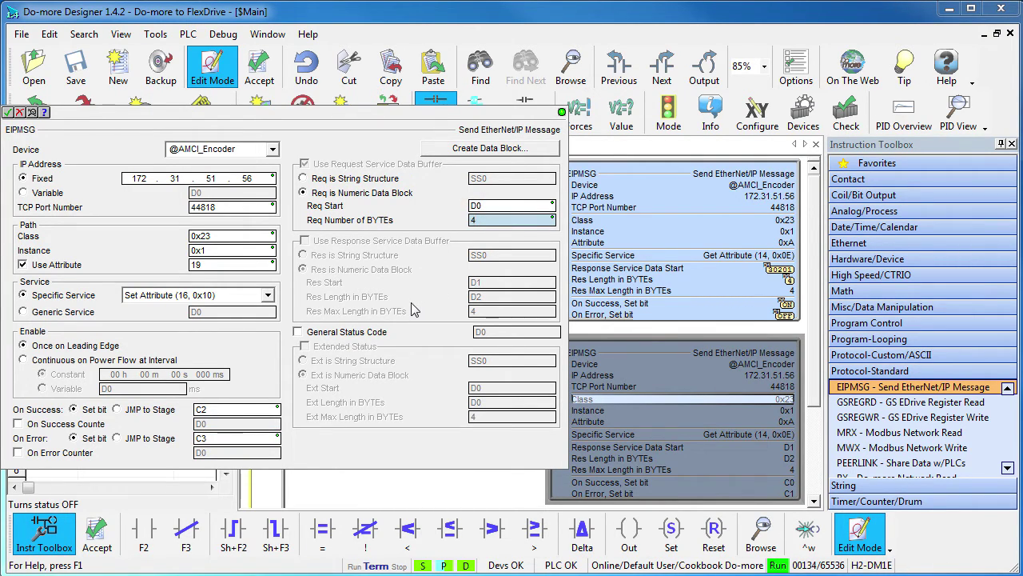
text(4)
Confirm the EIPMSG and add a normally open contact C101 at the start of rung 2
click(10, 112)
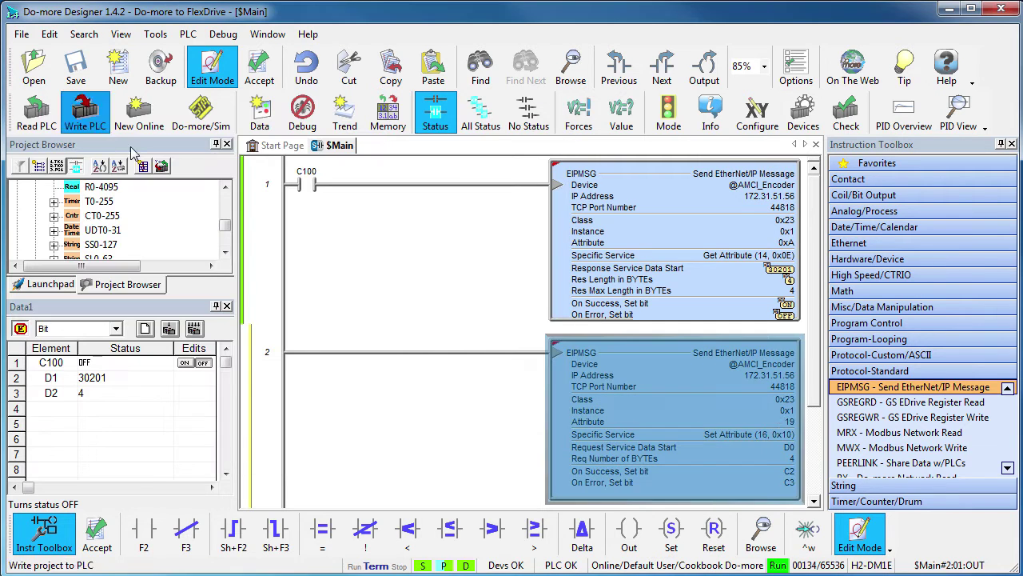
click(314, 360)
key(F2)
text(C101)
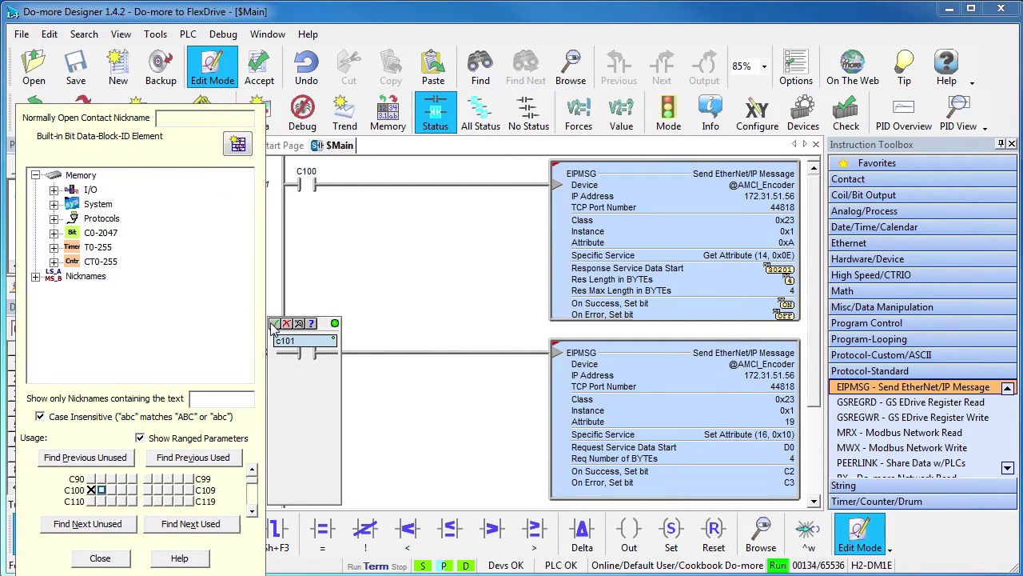
key(Return)
Accept the rung 2 edits and download the program to the PLC
click(259, 71)
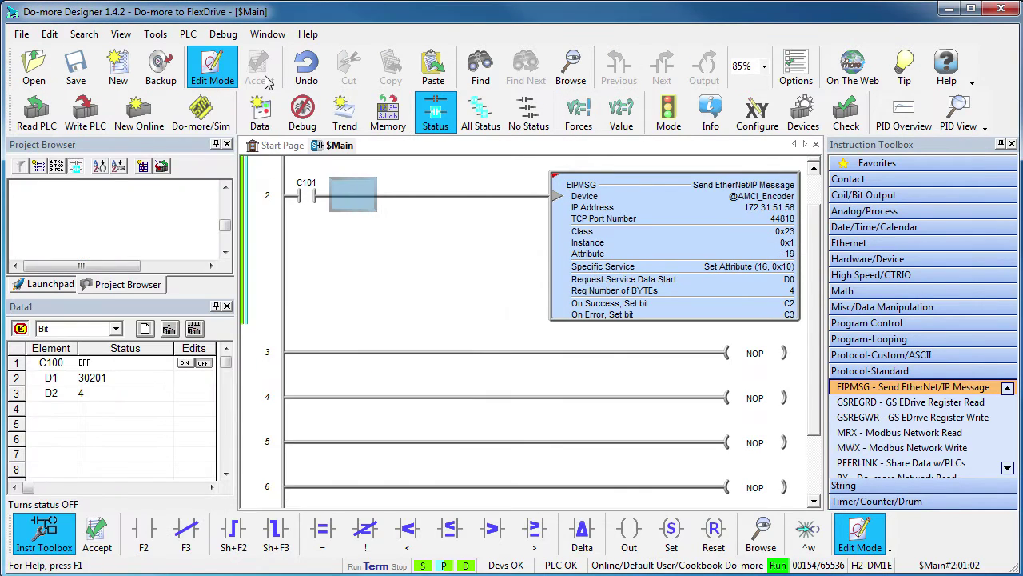
click(85, 112)
click(432, 507)
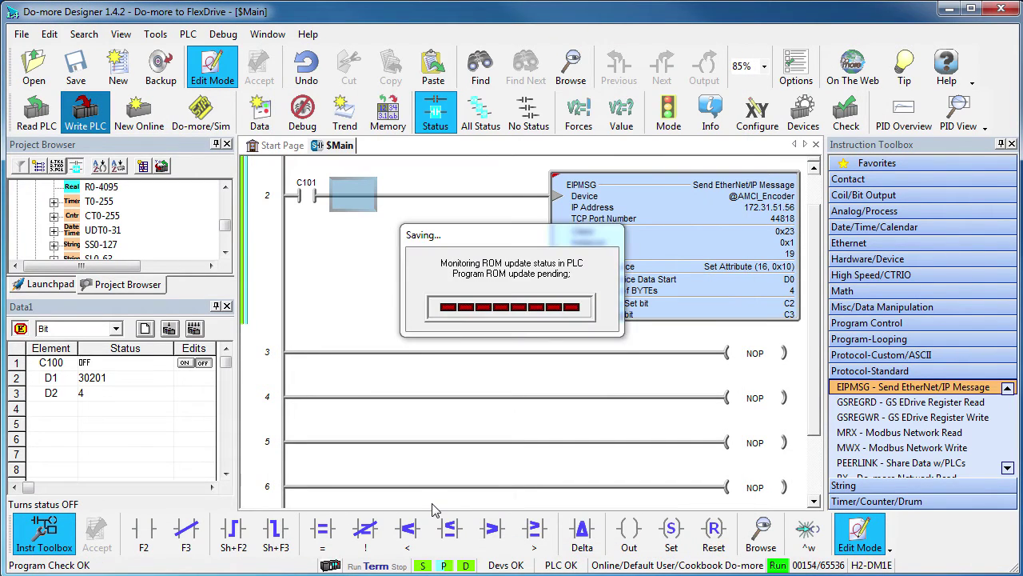
click(51, 408)
Add C101 and D0 to the Data view, then pulse C100 to read the encoder position
text(C101)
key(Return)
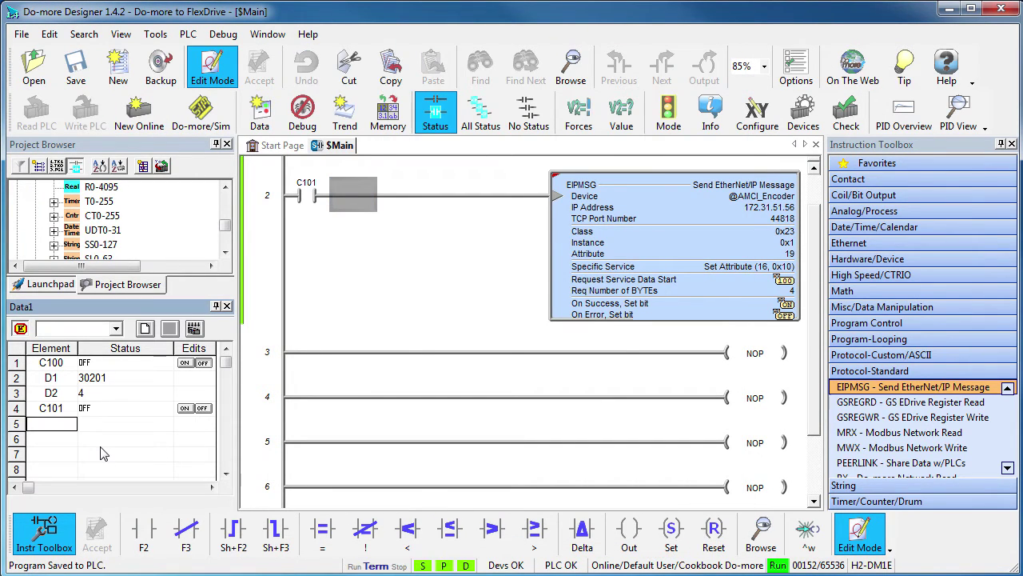
text(D0)
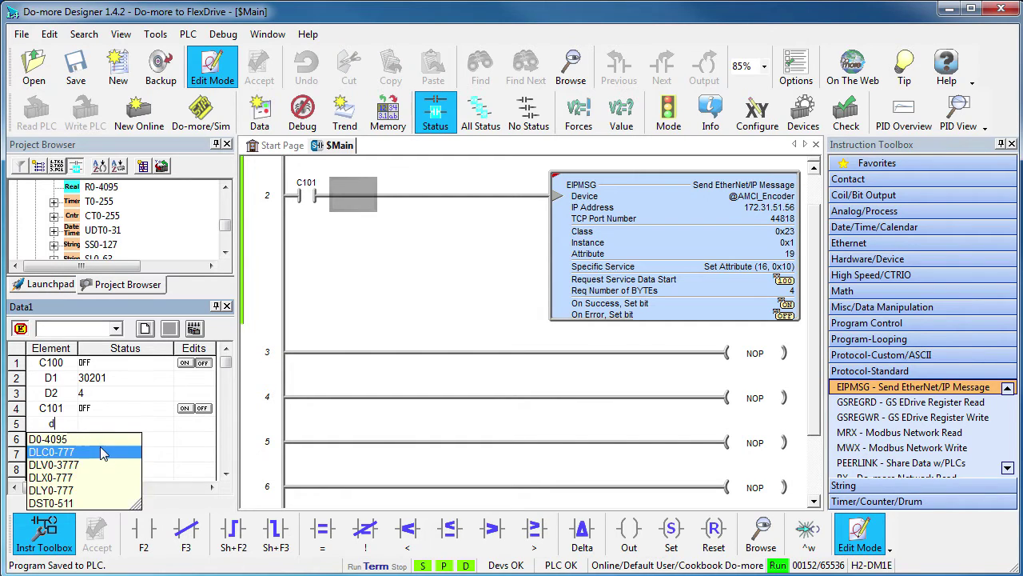
key(Return)
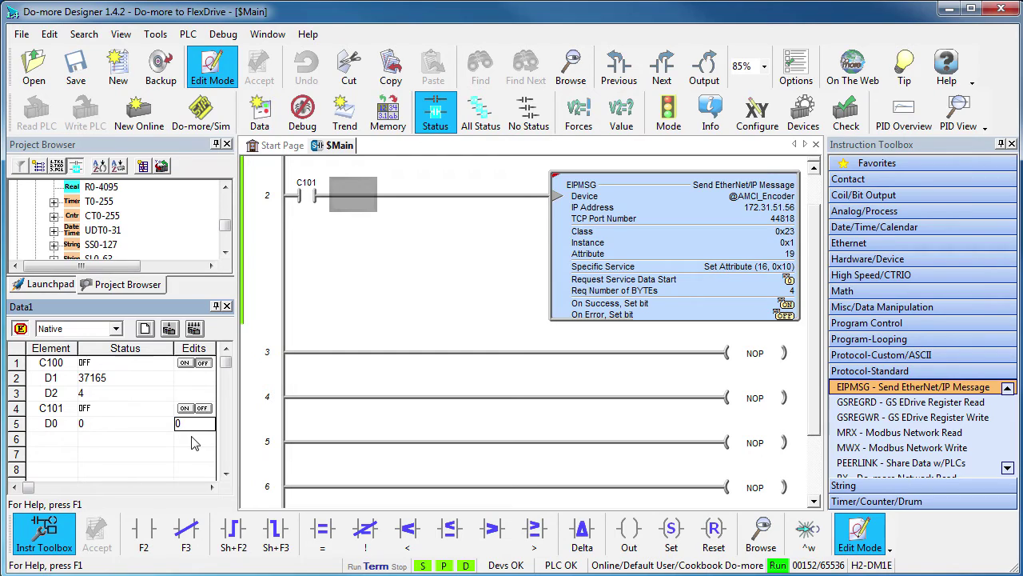
click(185, 364)
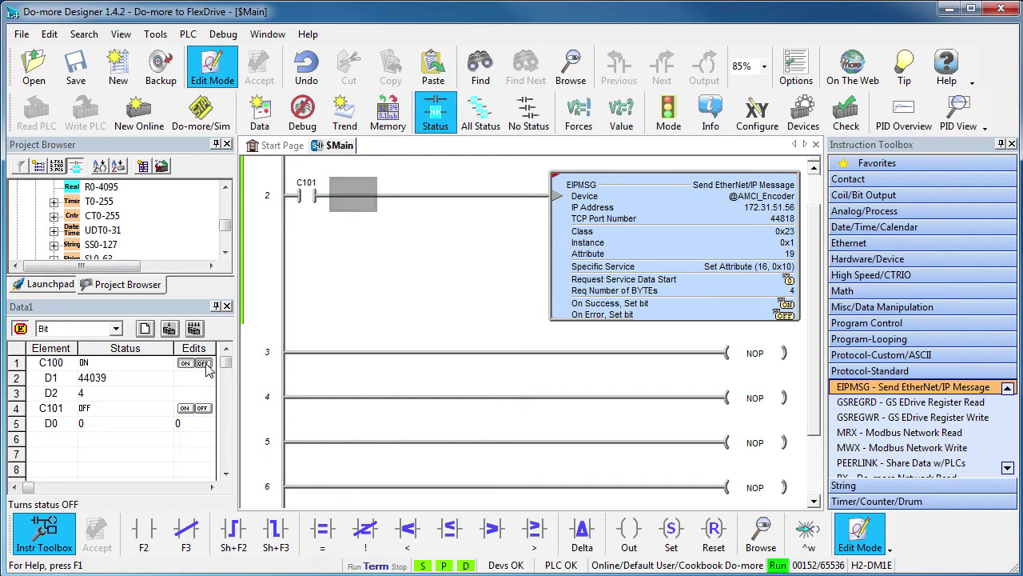
click(203, 363)
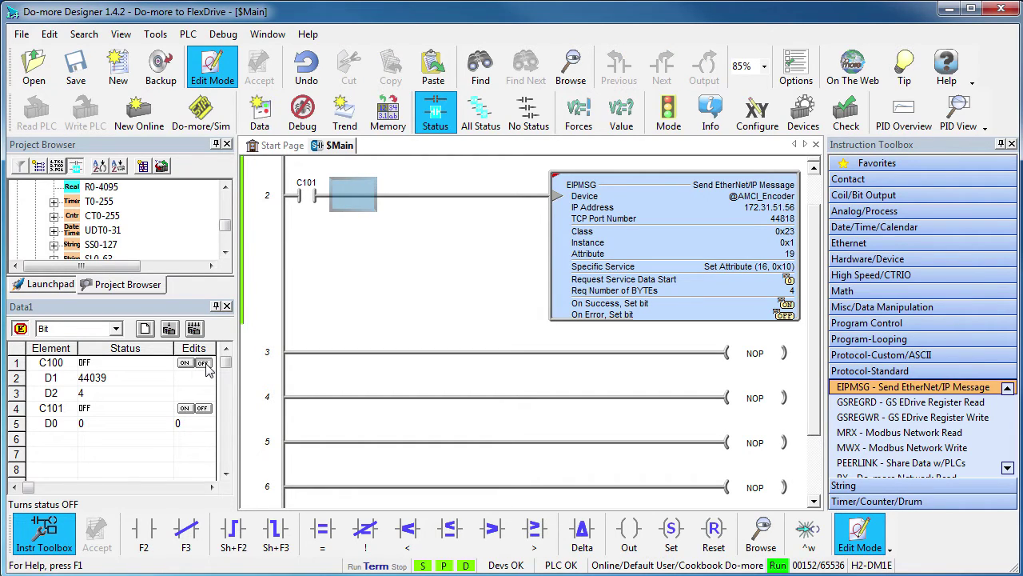
Write 100 into D0, pulse C101 to send the preset, then pulse C100 to read it back
click(188, 423)
text(100)
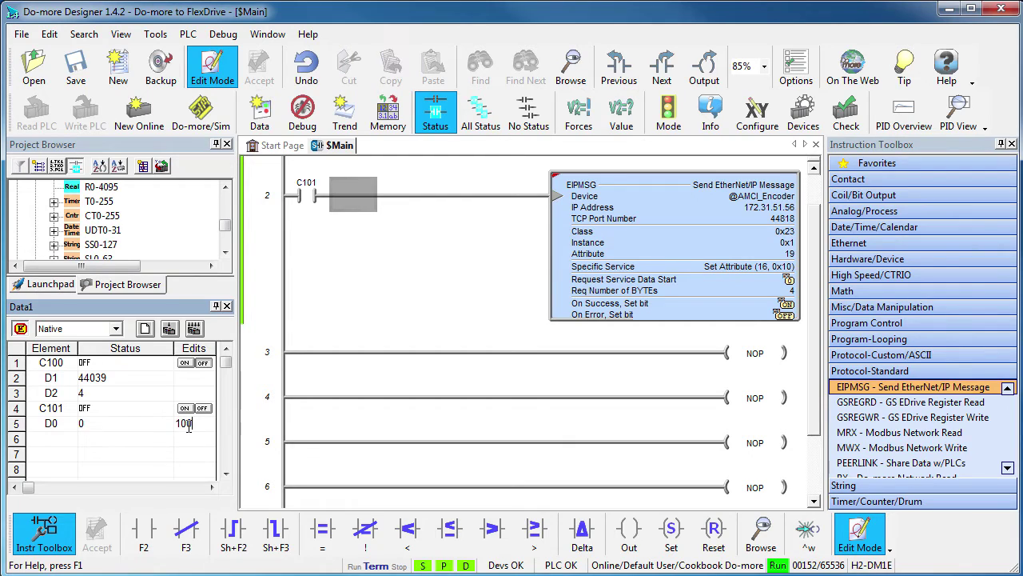
click(170, 334)
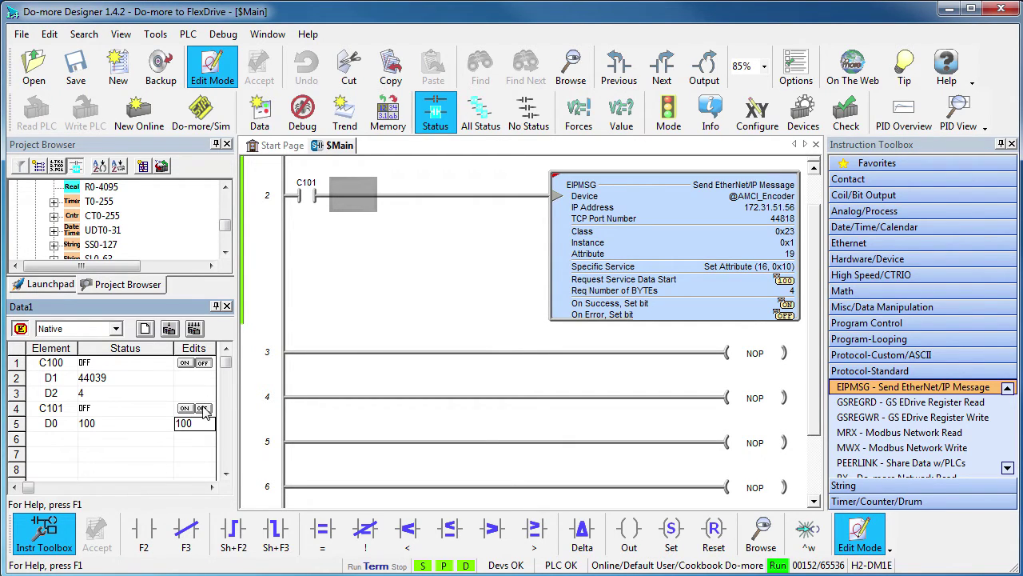
click(187, 410)
click(203, 408)
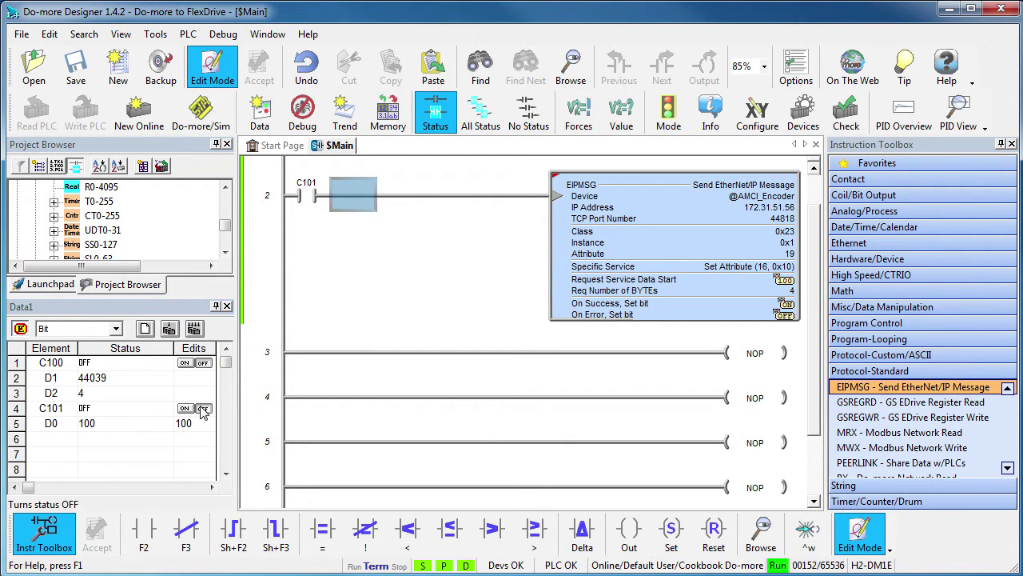
click(185, 363)
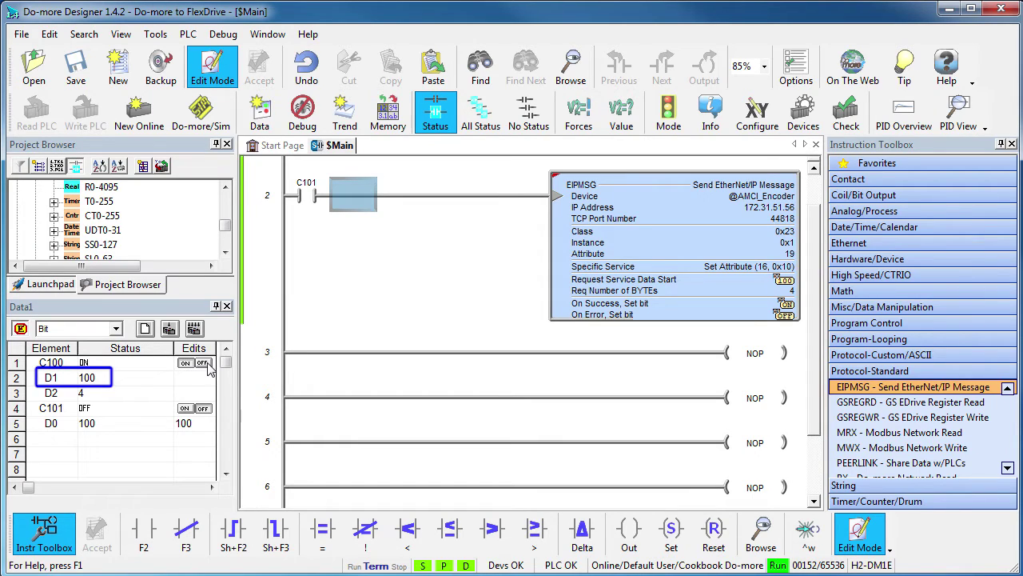
click(203, 363)
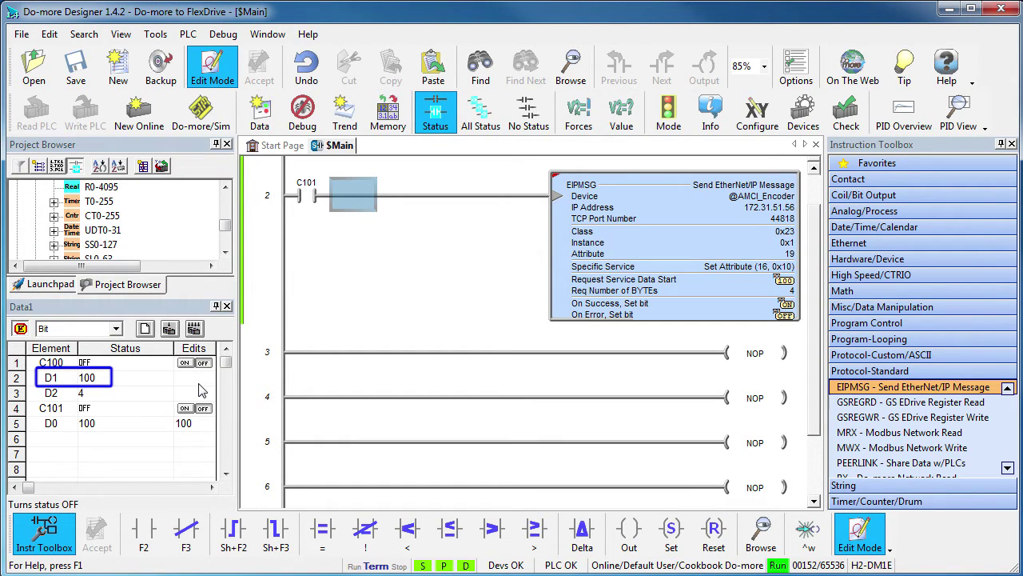